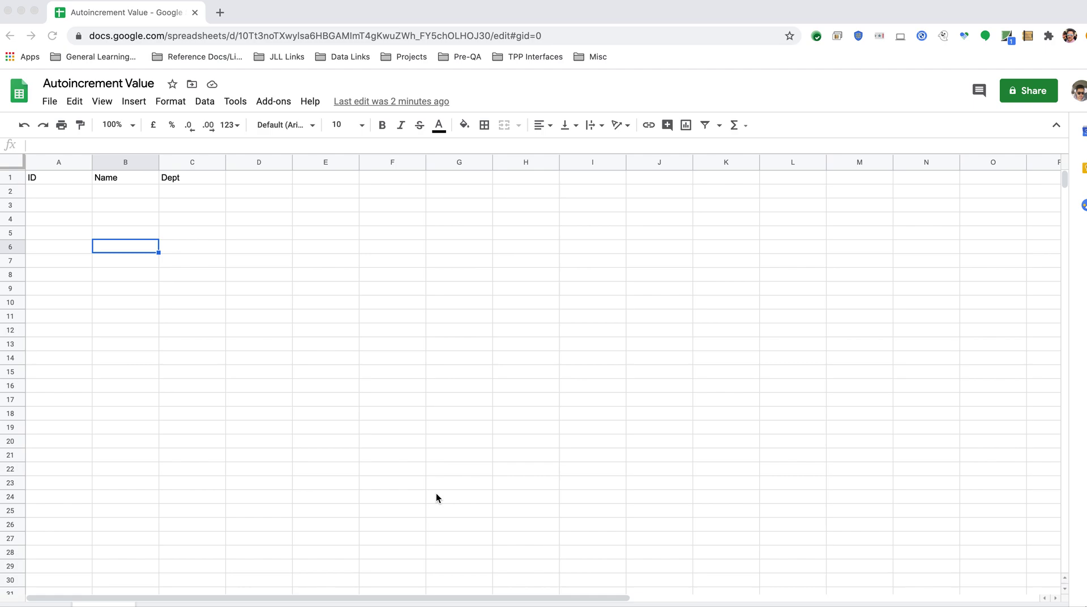
# Step: Set the sheet zoom to 150%
pyautogui.click(84, 193)
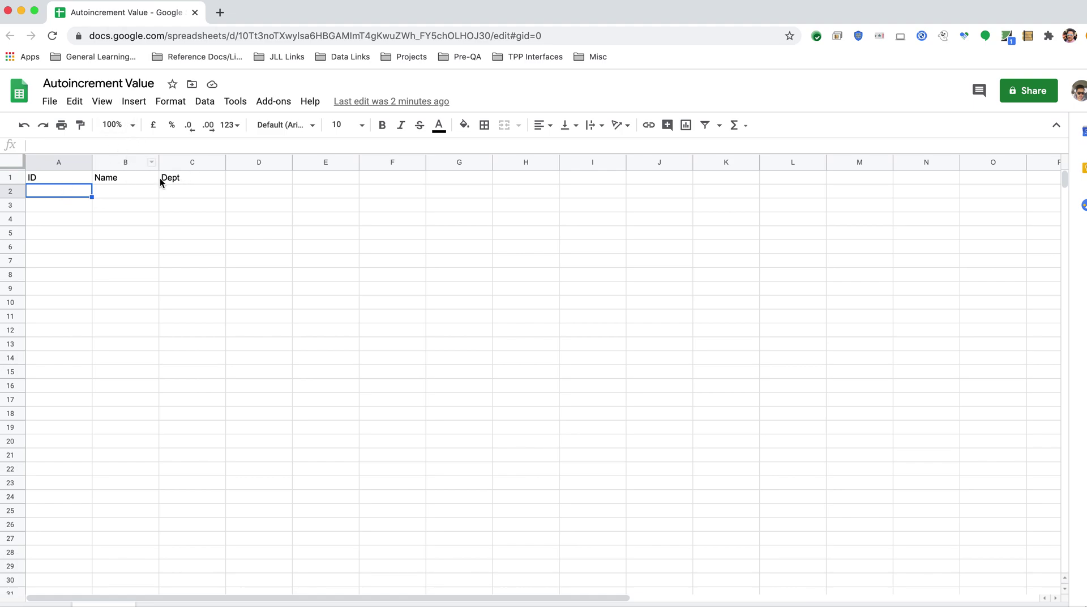
pyautogui.click(132, 125)
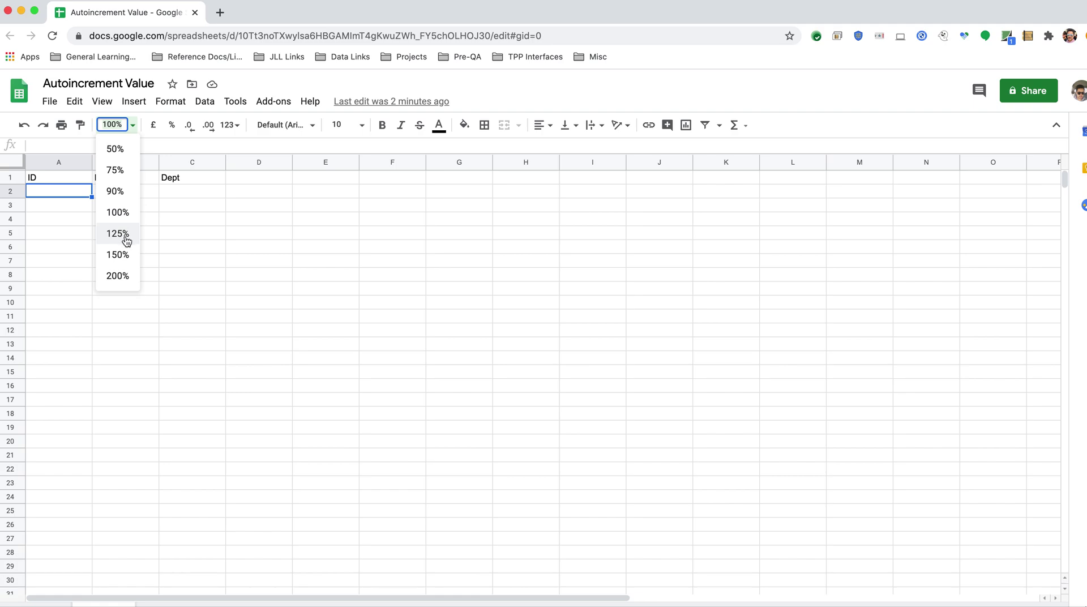
pyautogui.click(125, 255)
# Step: Enter the names A, D, F, C, S, F in B2:B7
pyautogui.click(172, 218)
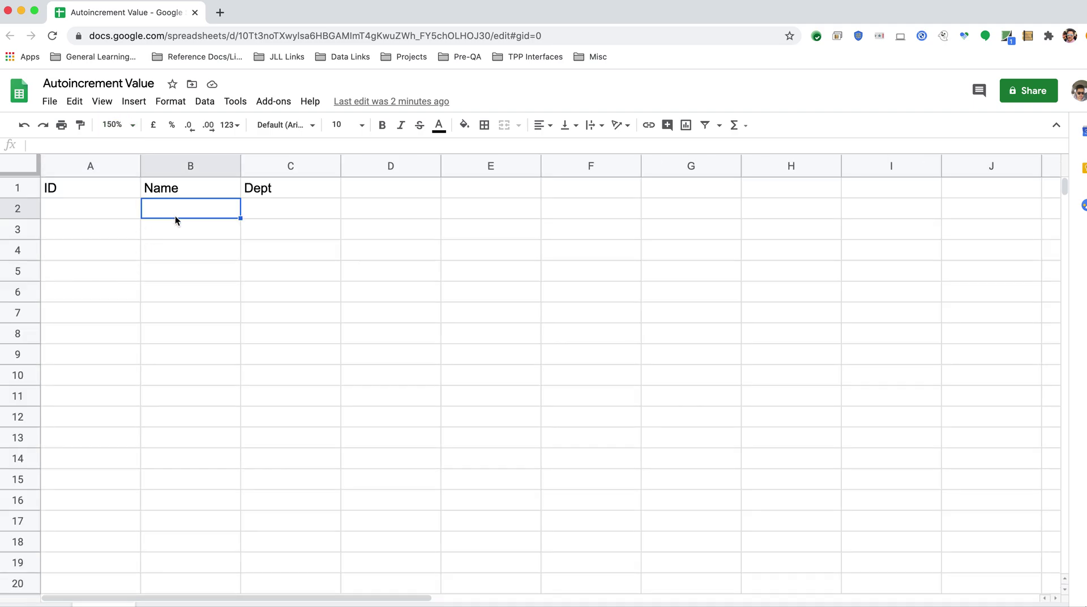
pyautogui.write('A')
pyautogui.press('Return')
pyautogui.write('D')
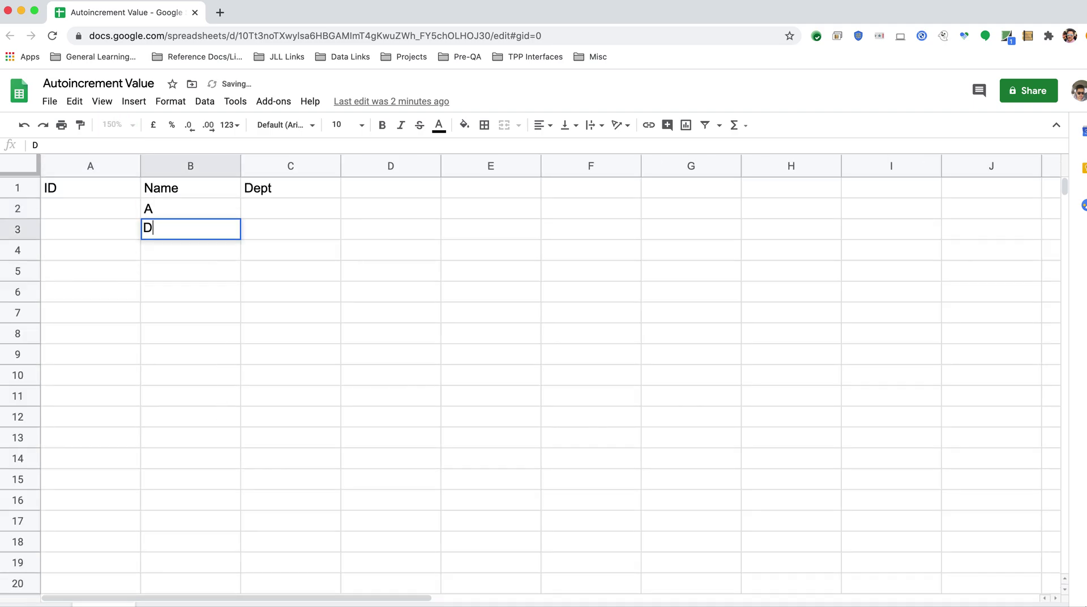
pyautogui.press('Return')
pyautogui.write('F')
pyautogui.press('Return')
pyautogui.write('C')
pyautogui.press('Return')
pyautogui.write('S')
pyautogui.press('Return')
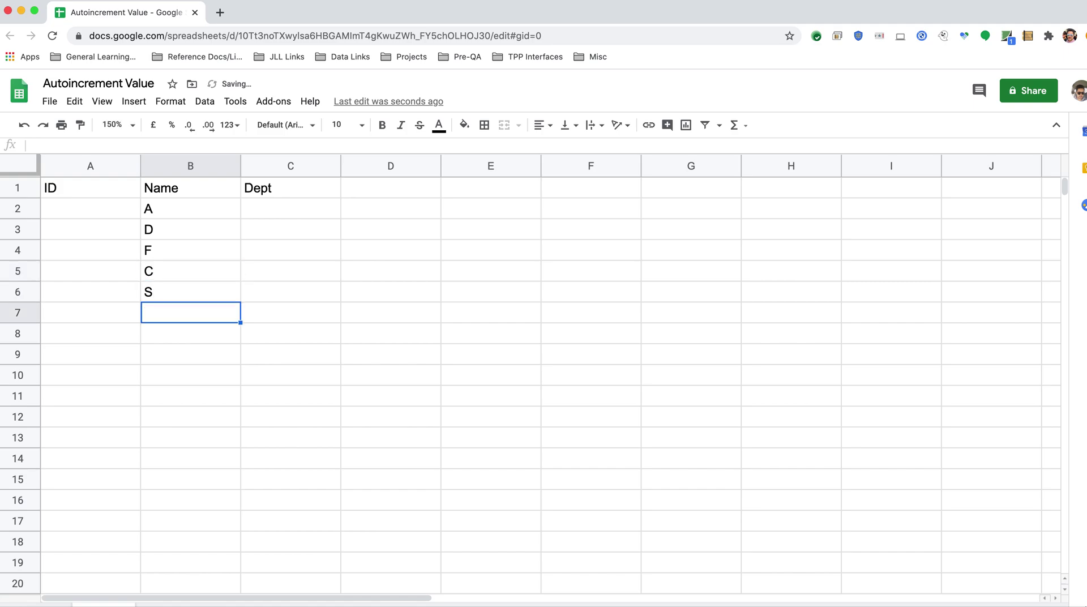
pyautogui.write('F')
pyautogui.press('Return')
pyautogui.press('Return')
# Step: Enter the departments X, S, F, S, DC, D in C2:C7, then return to A2
pyautogui.press('Up')
pyautogui.press('Up')
pyautogui.press('Up')
pyautogui.press('Up')
pyautogui.press('Up')
pyautogui.press('Up')
pyautogui.press('Up')
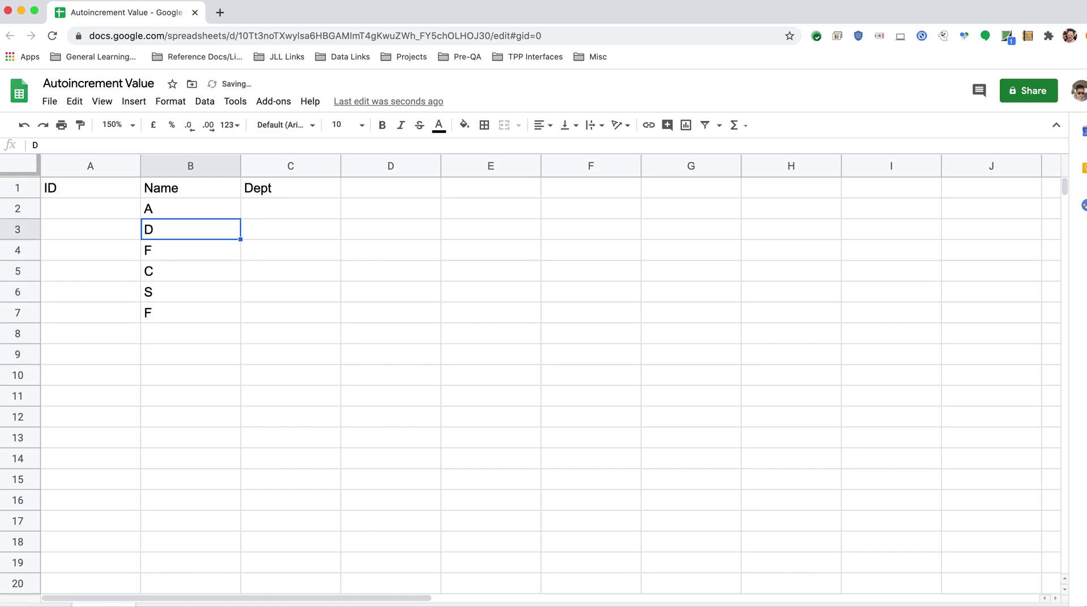
pyautogui.press('Right')
pyautogui.write('X')
pyautogui.press('Return')
pyautogui.write('C')
pyautogui.press('Return')
pyautogui.write('F')
pyautogui.press('Up')
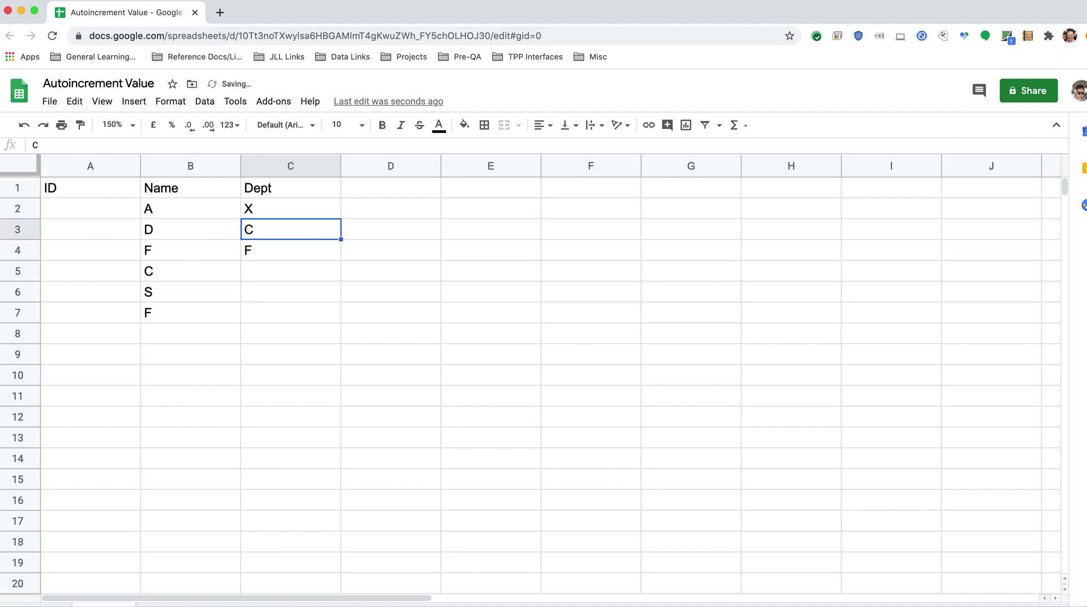
pyautogui.write('S')
pyautogui.press('Return')
pyautogui.press('Down')
pyautogui.write('S')
pyautogui.press('Return')
pyautogui.write('DC')
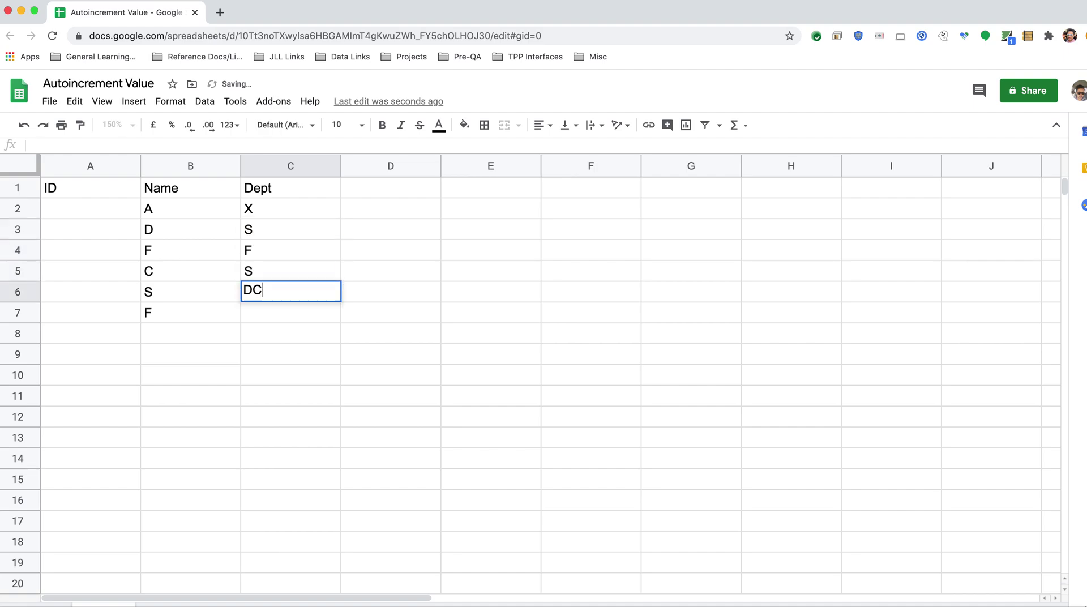
pyautogui.press('Return')
pyautogui.press('Return')
pyautogui.write('D')
pyautogui.press('Return')
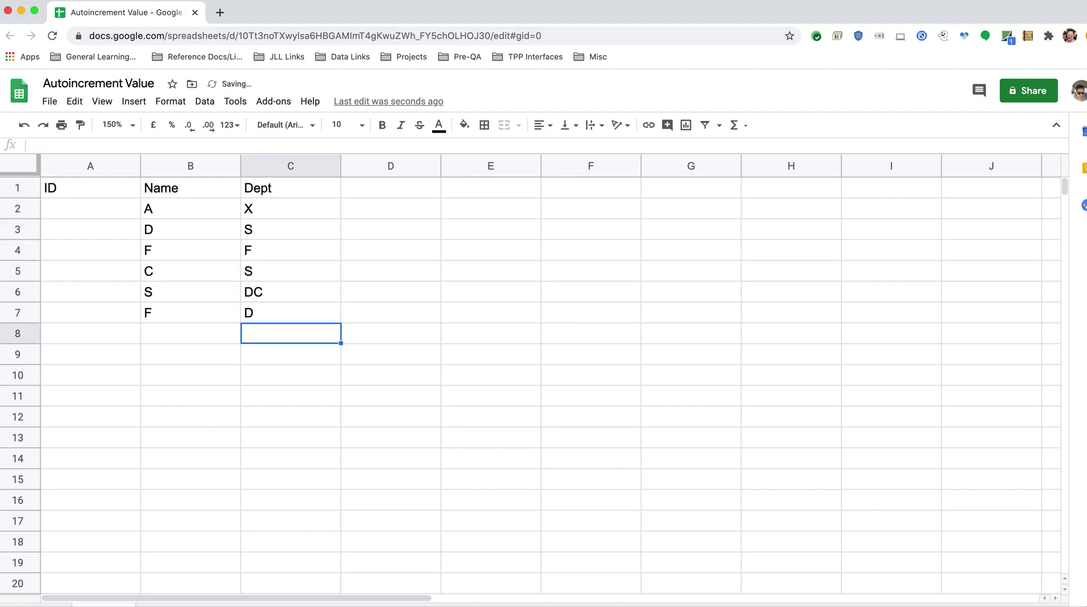
pyautogui.press('Up')
pyautogui.press('Up')
pyautogui.press('Left')
pyautogui.press('Up')
pyautogui.press('Up')
pyautogui.press('Left')
pyautogui.press('Up')
pyautogui.press('Up')
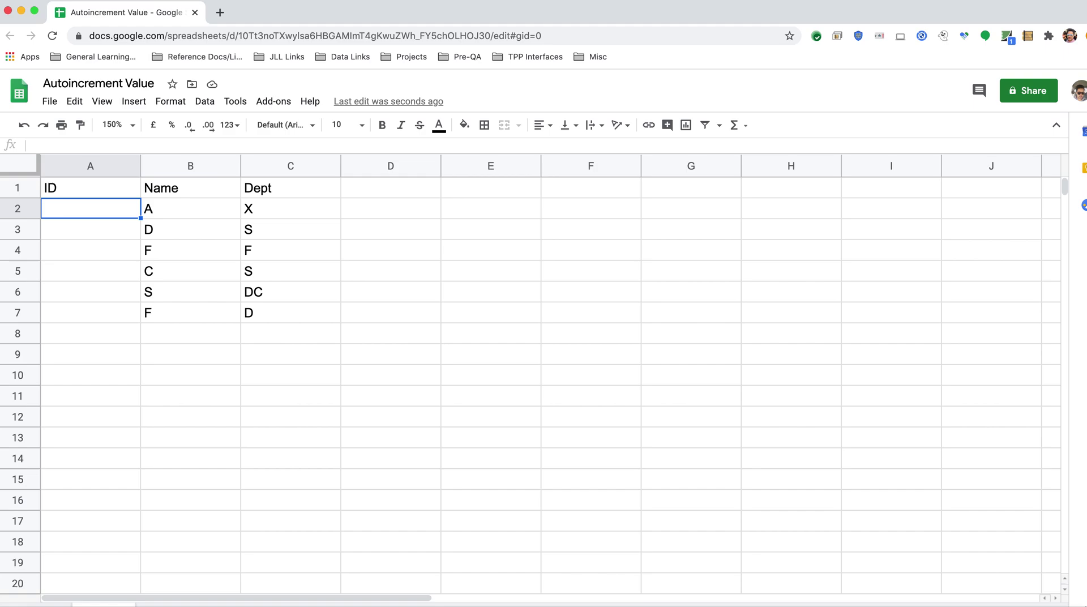
# Step: Type =if(B2<>"",if(isnumber() into A2 to start the nested ID formula
pyautogui.write('=if')
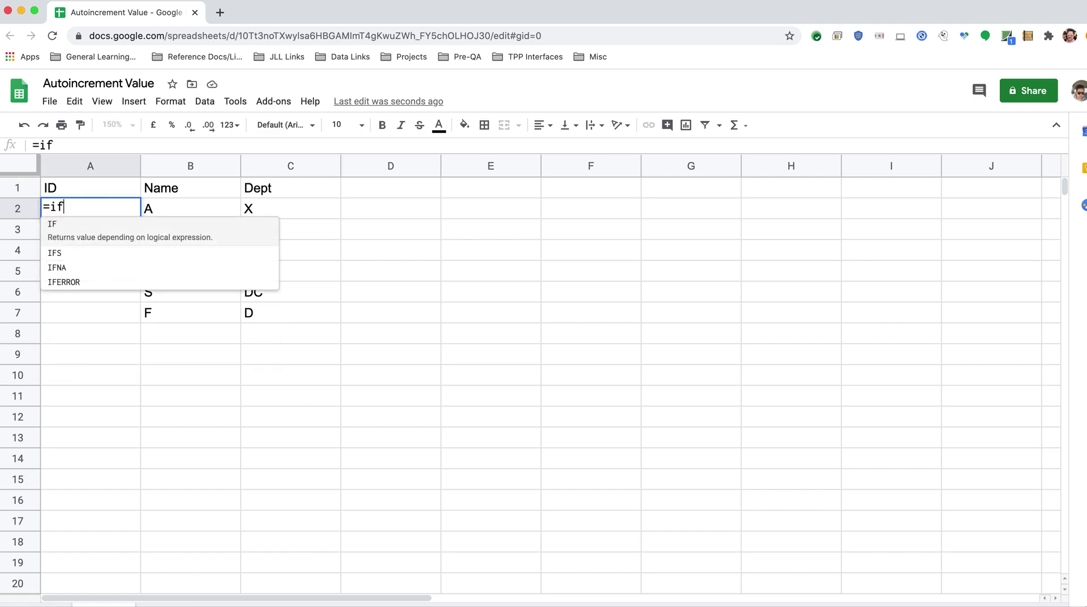
pyautogui.write('(B2')
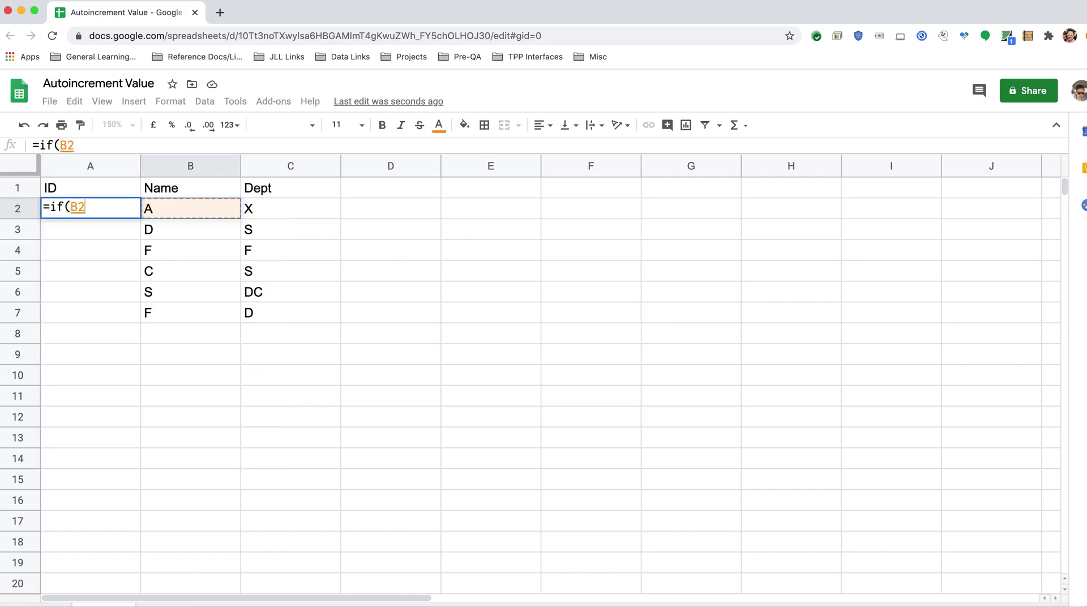
pyautogui.write('<>')
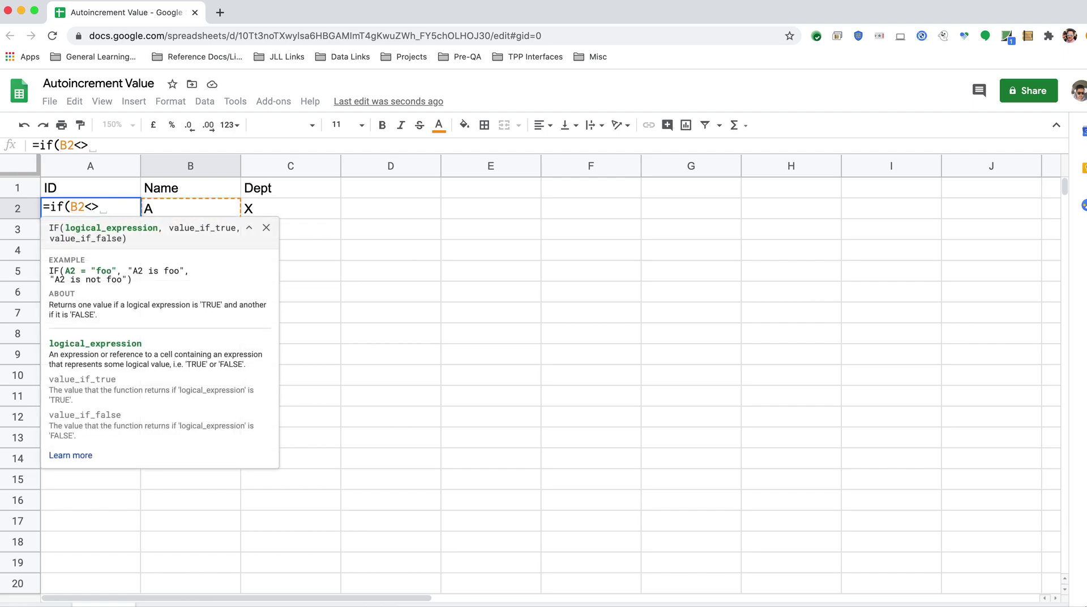
pyautogui.write('""')
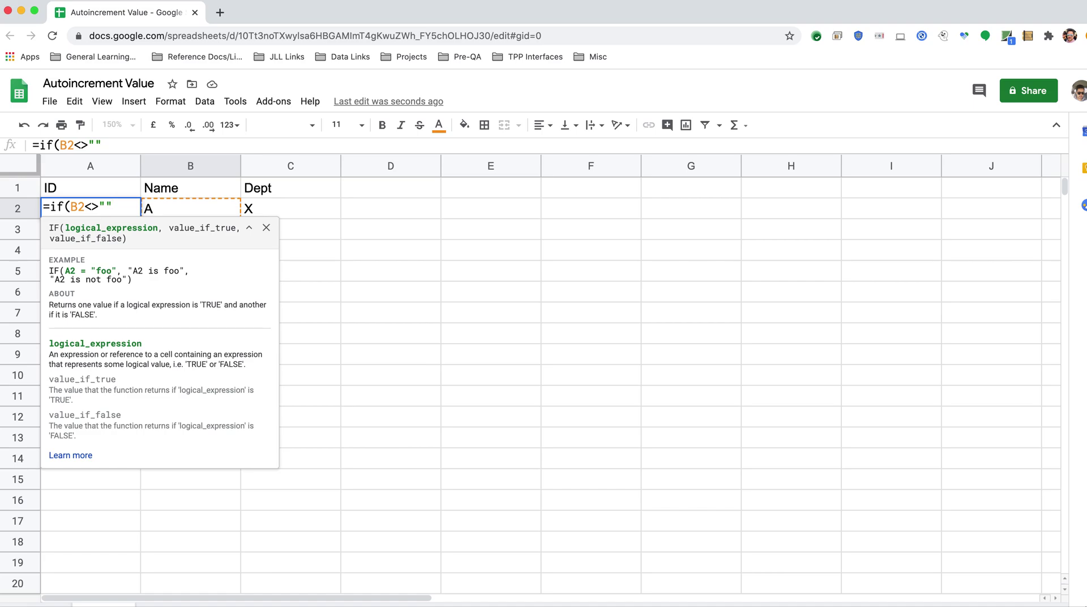
pyautogui.write(',')
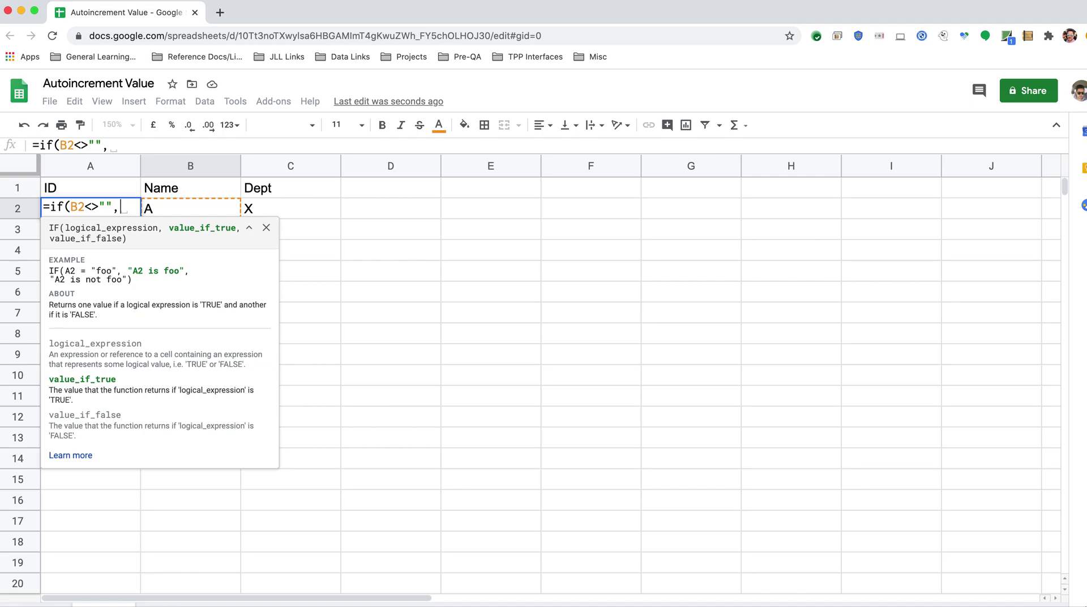
pyautogui.write('if(')
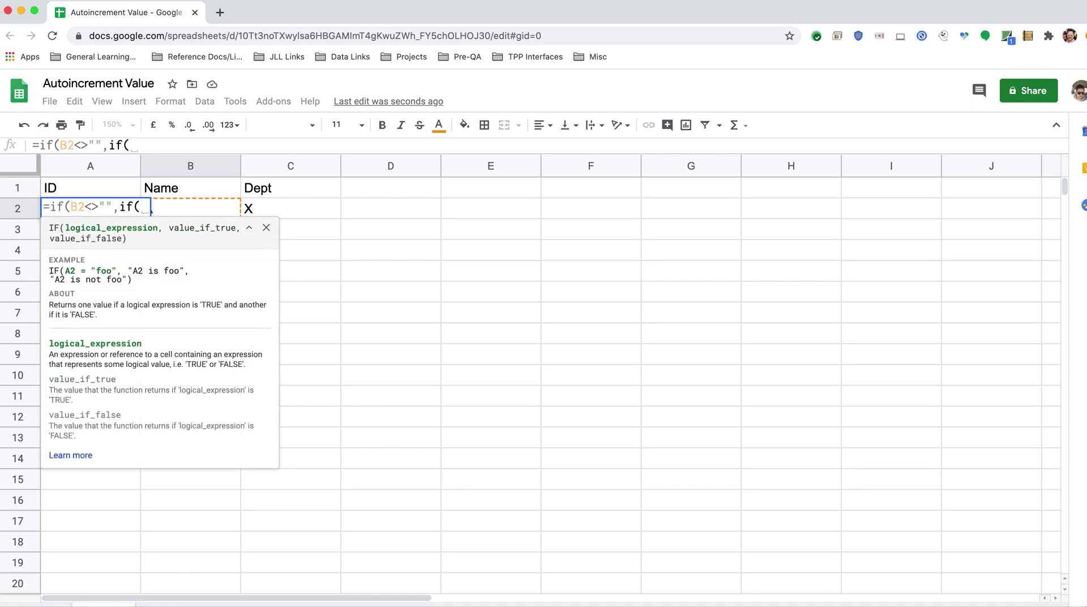
pyautogui.write('isnumber')
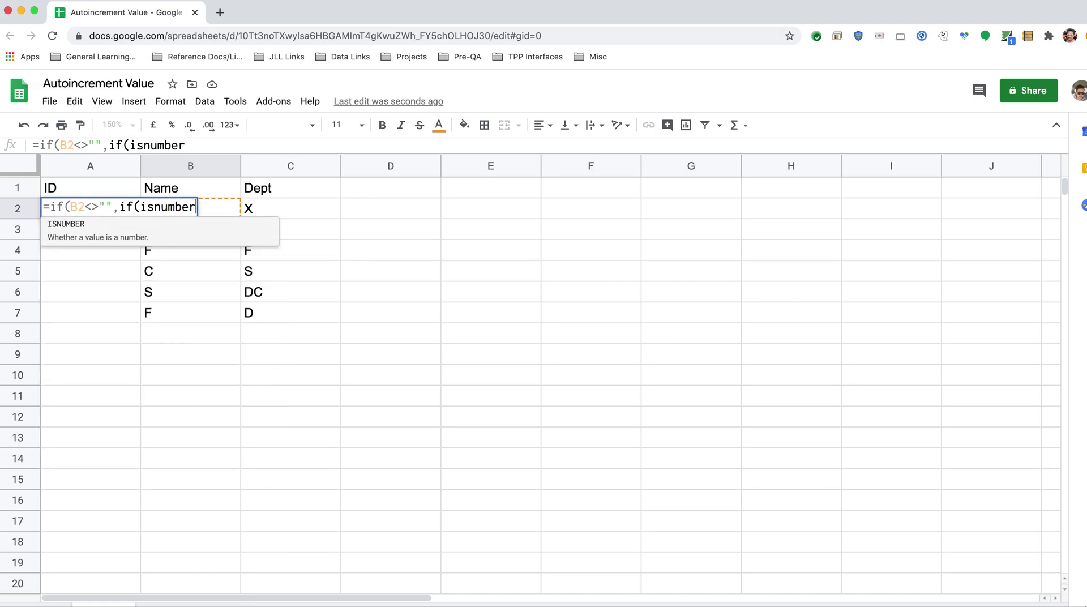
pyautogui.write('()')
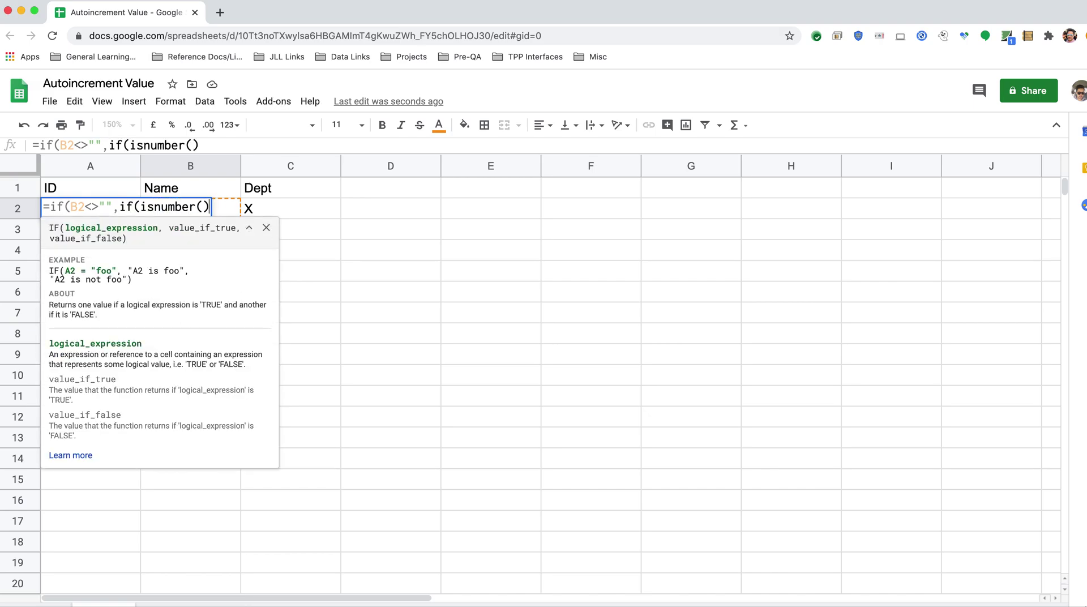
# Step: Finish A2's formula as =if(B2<>"",if(isnumber(A1),A+1,1001),"")
pyautogui.press('BackSpace')
pyautogui.write('A1')
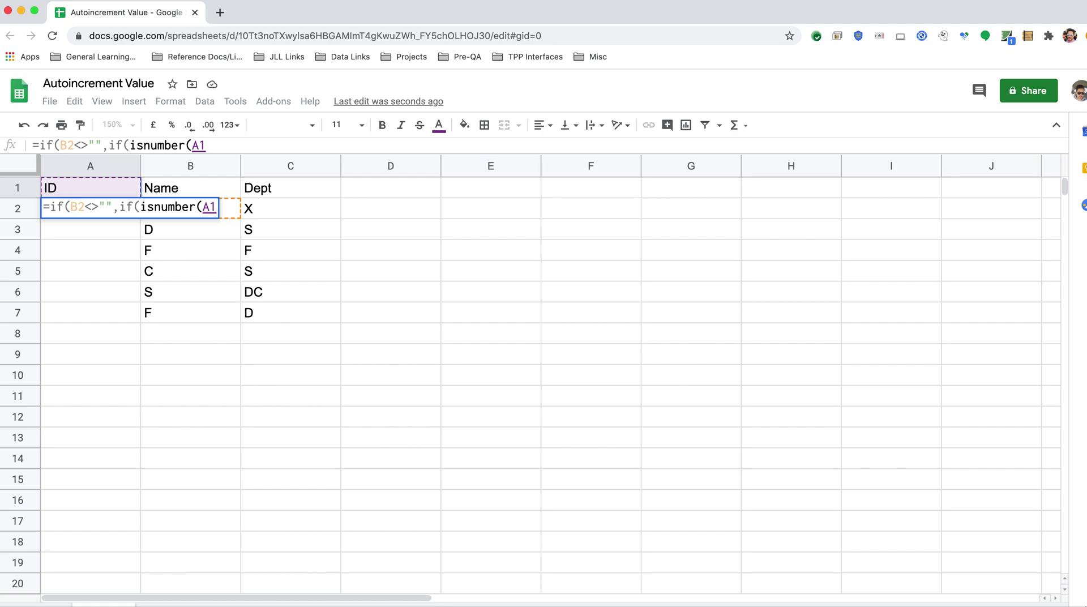
pyautogui.write(')')
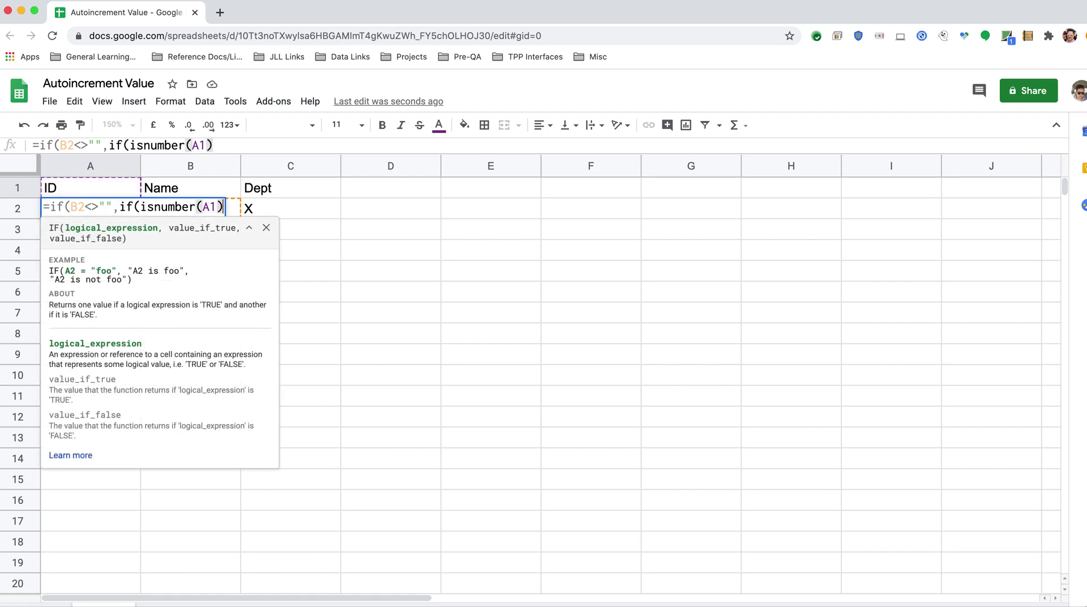
pyautogui.write(',A')
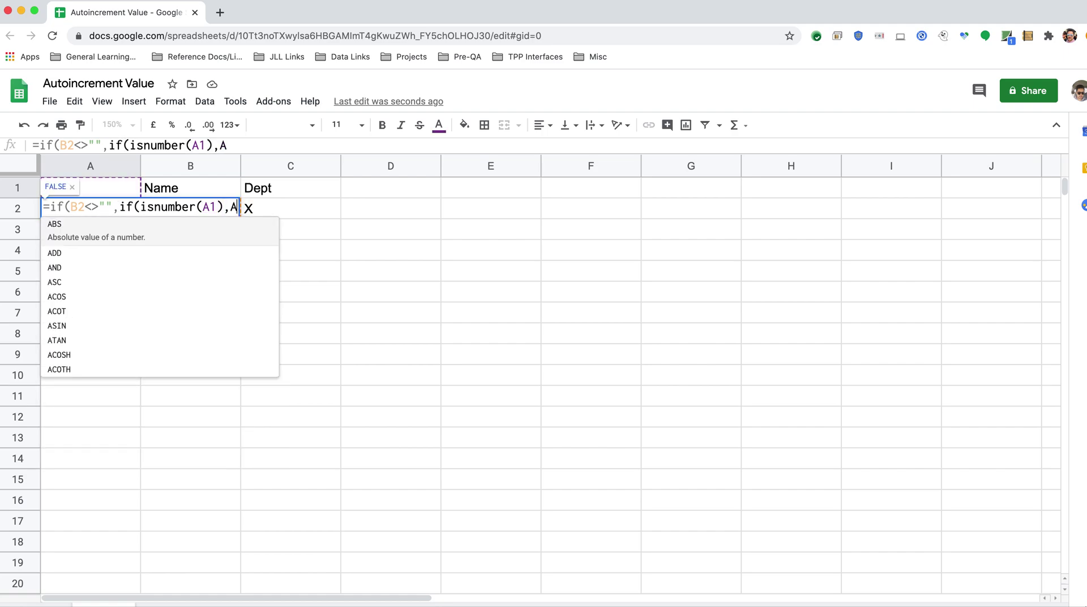
pyautogui.write('+')
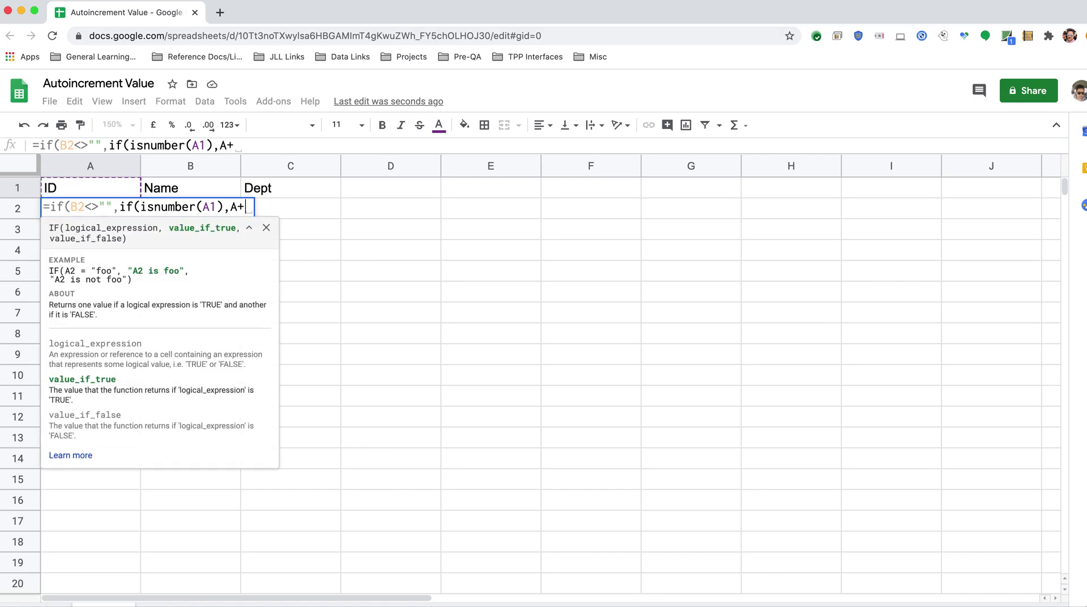
pyautogui.write('1,')
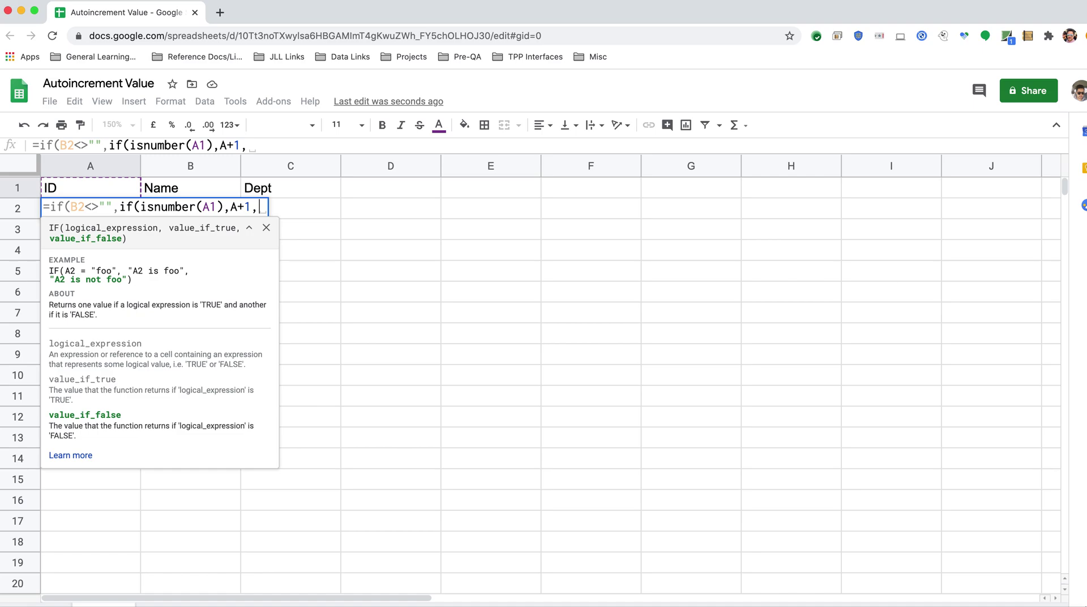
pyautogui.write('1001')
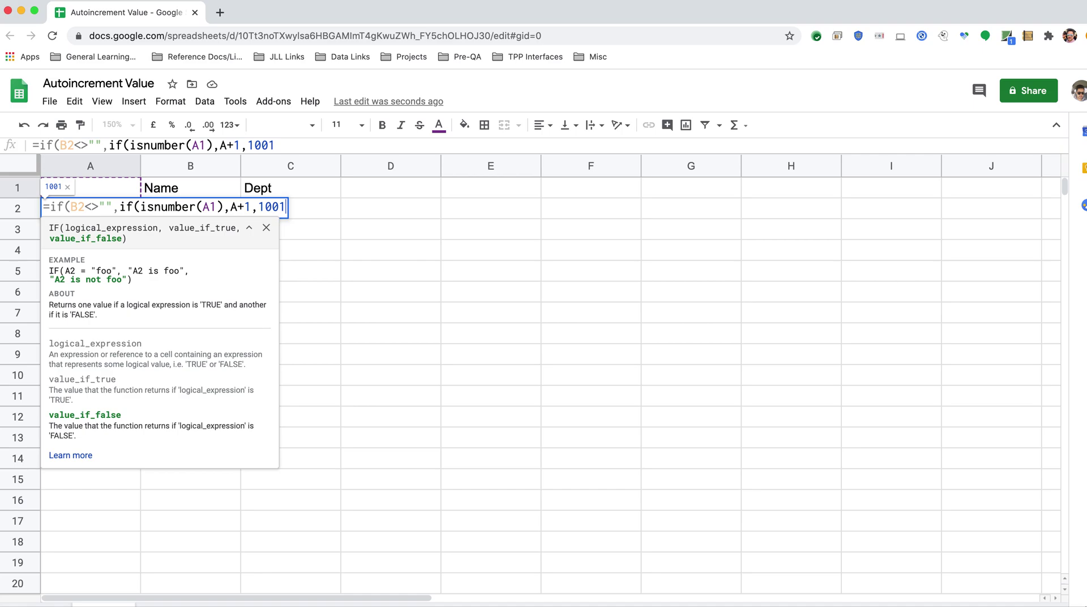
pyautogui.write(')')
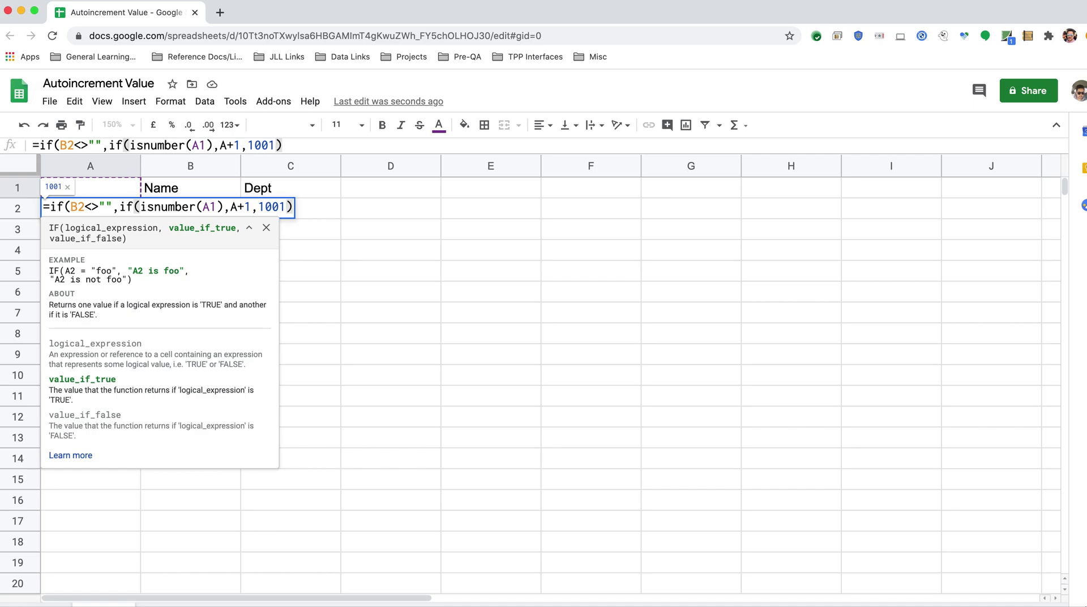
pyautogui.write(',')
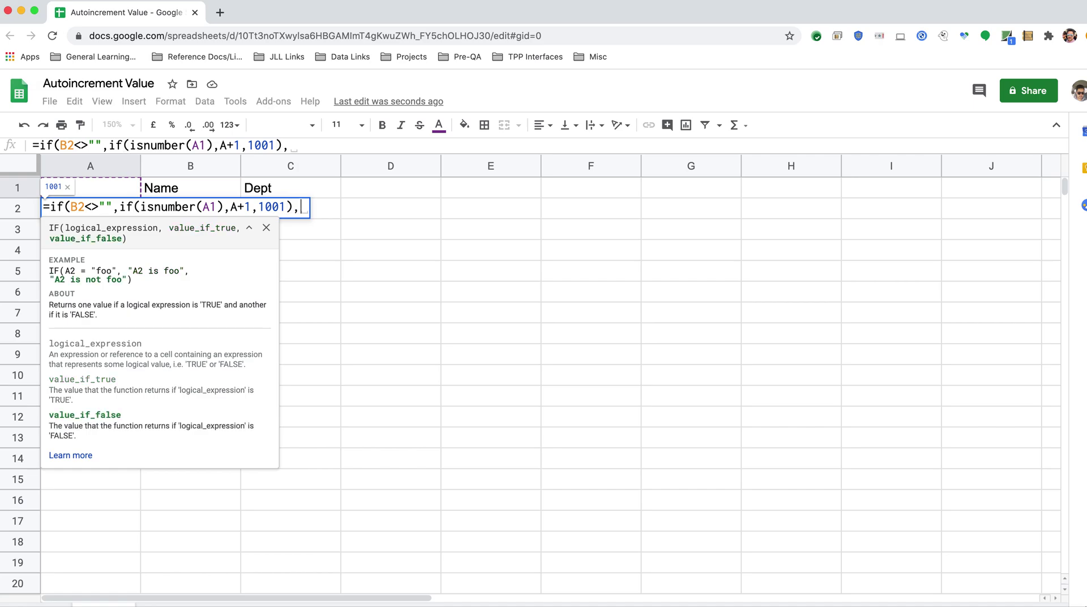
pyautogui.write('""')
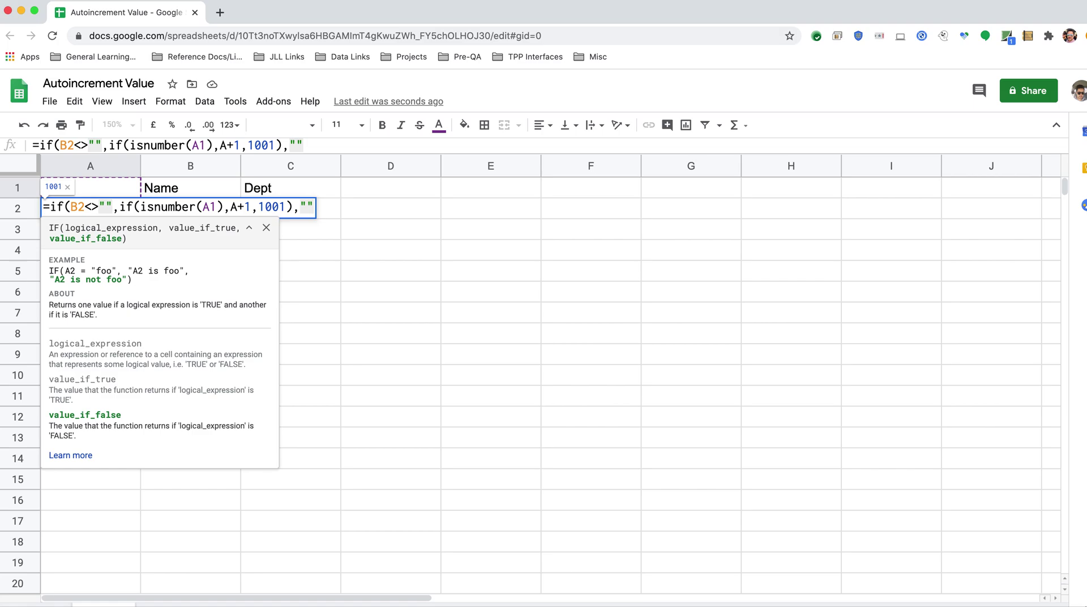
pyautogui.write(')')
pyautogui.press('Return')
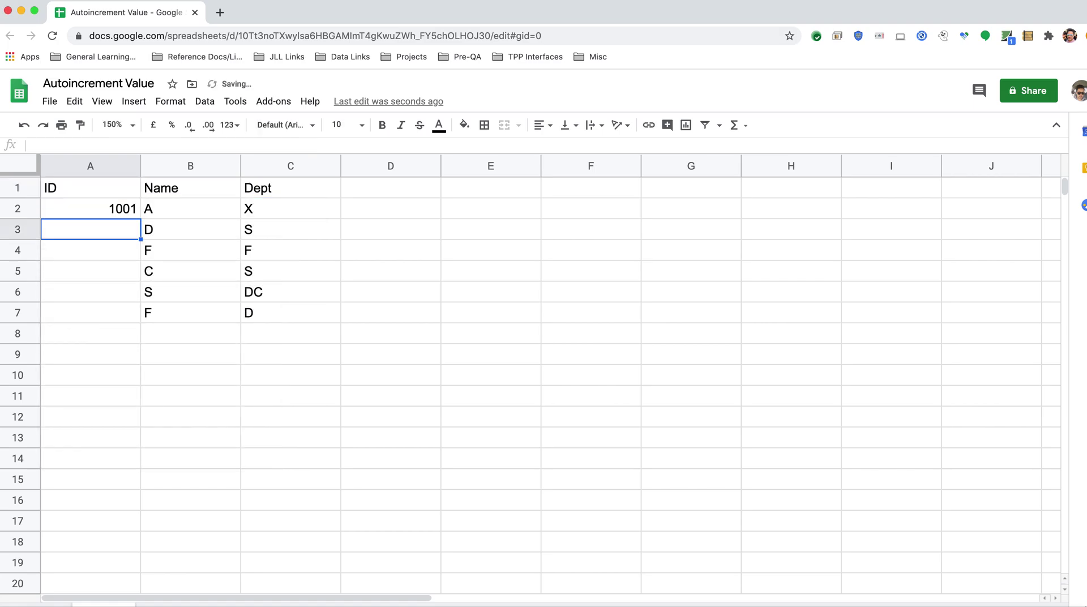
# Step: Correct A+1 to A1+1 in A2 and fill the formula down column A to row 13
pyautogui.click(131, 208)
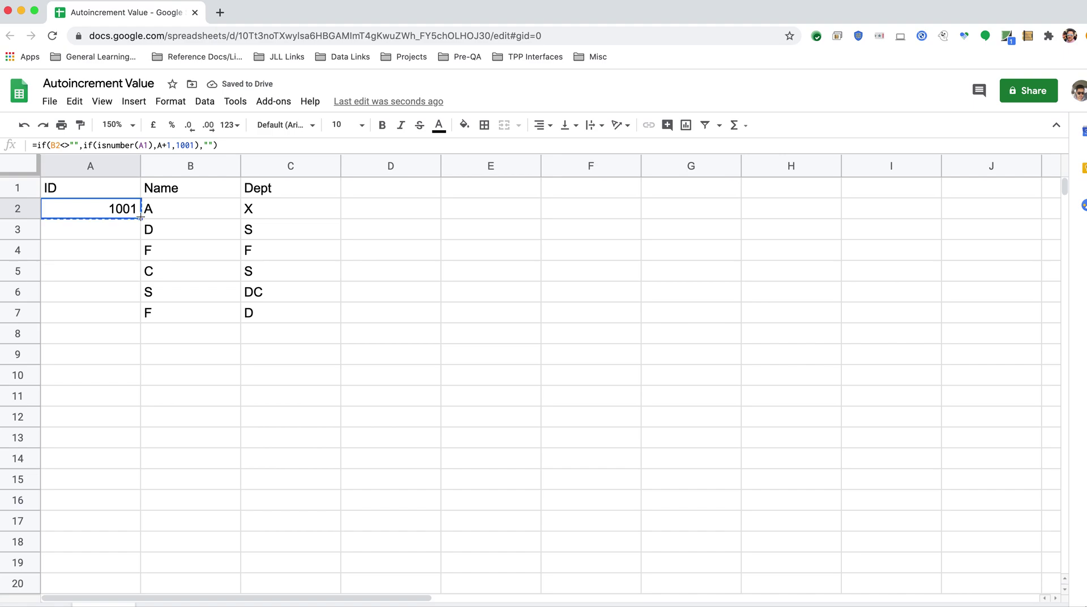
pyautogui.moveTo(141, 218); pyautogui.dragTo(136, 420)
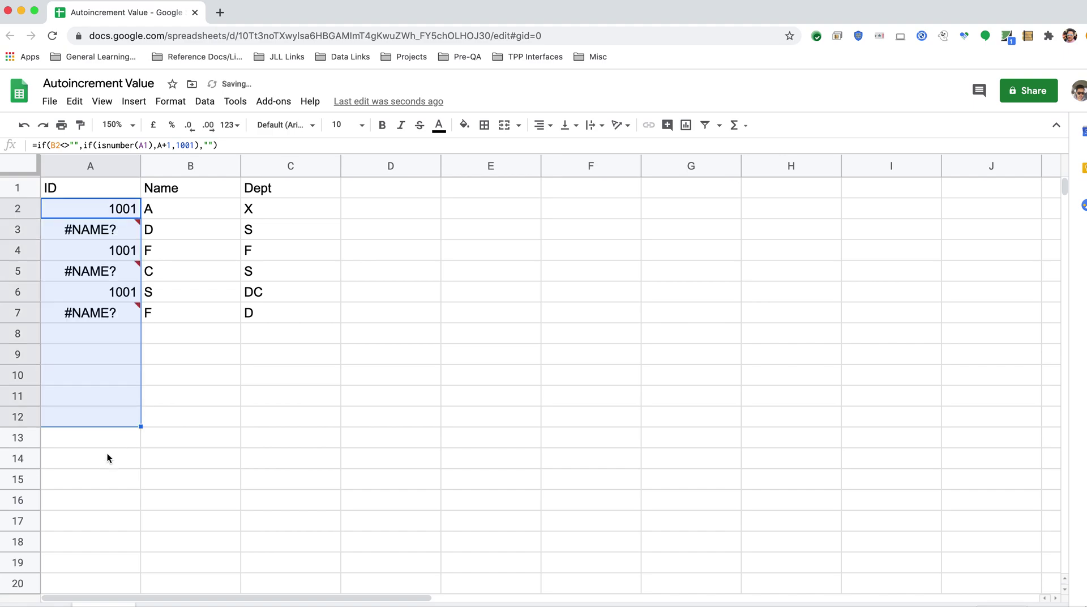
pyautogui.click(112, 205)
pyautogui.doubleClick(112, 205)
pyautogui.click(237, 207)
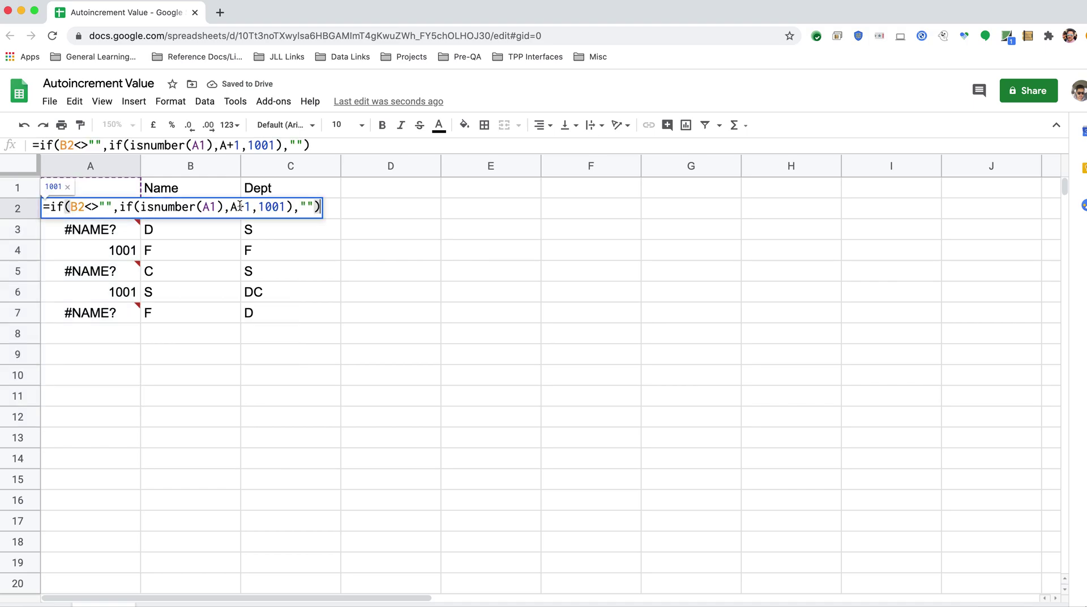
pyautogui.press('Return')
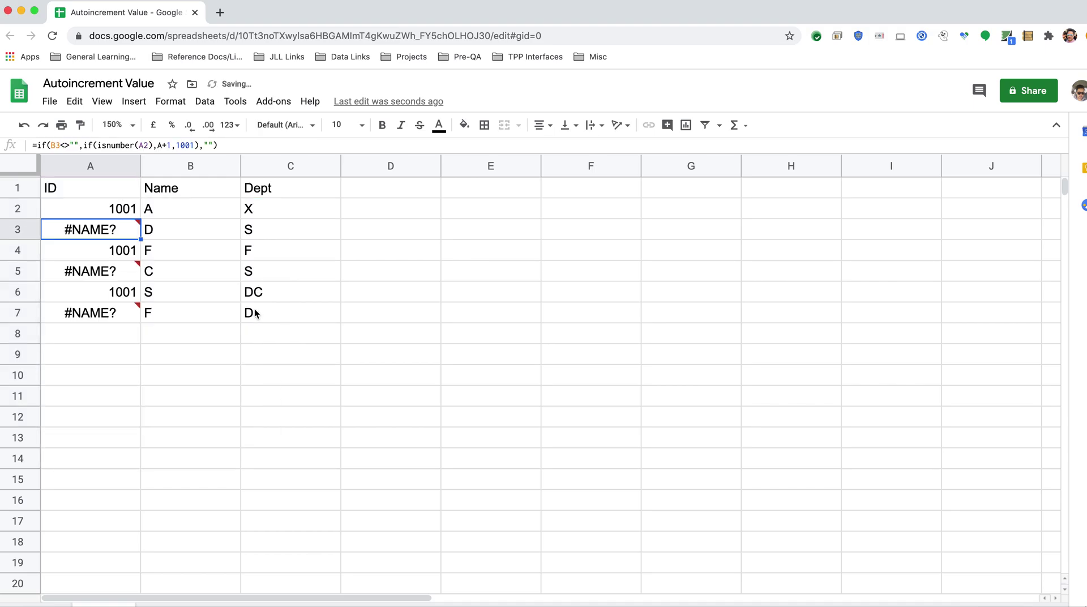
pyautogui.click(122, 208)
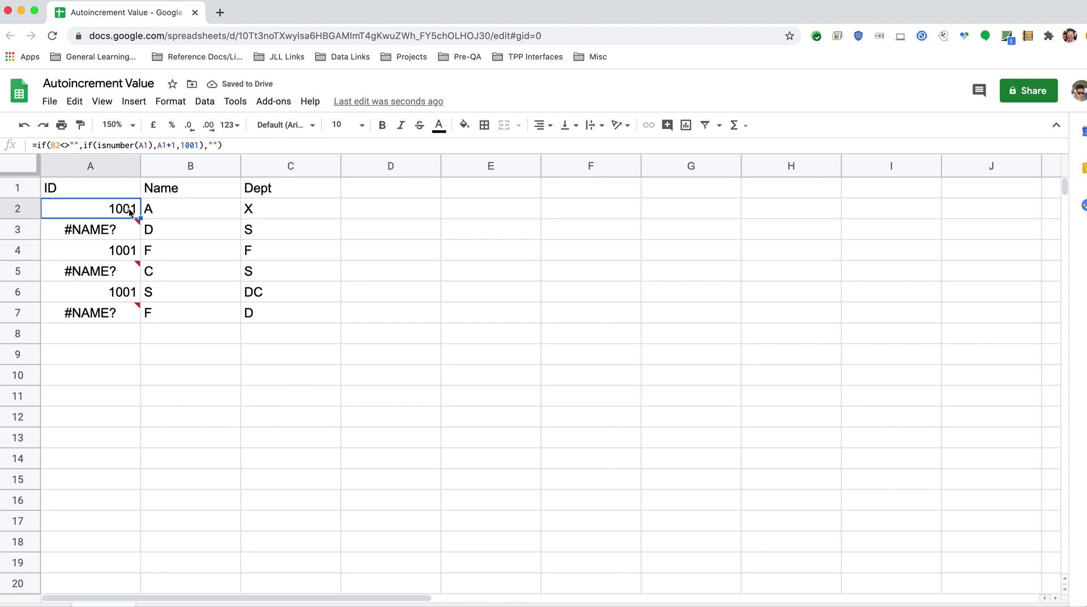
pyautogui.moveTo(139, 218); pyautogui.dragTo(107, 426)
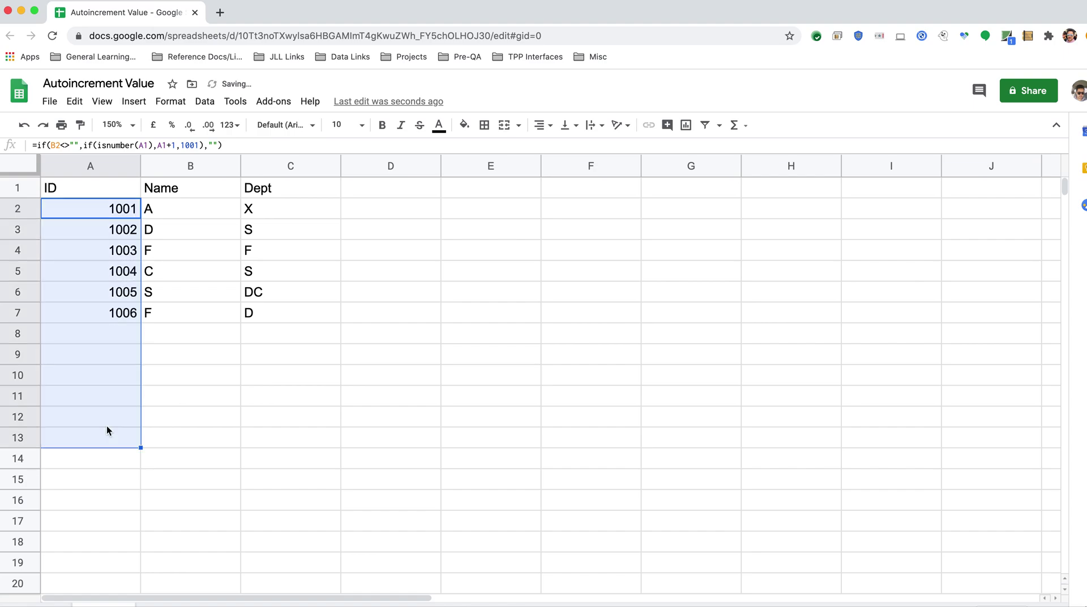
# Step: Enter names a, D, S in B8:B10 and A in B12, leaving row 11 blank
pyautogui.click(172, 331)
pyautogui.write('a')
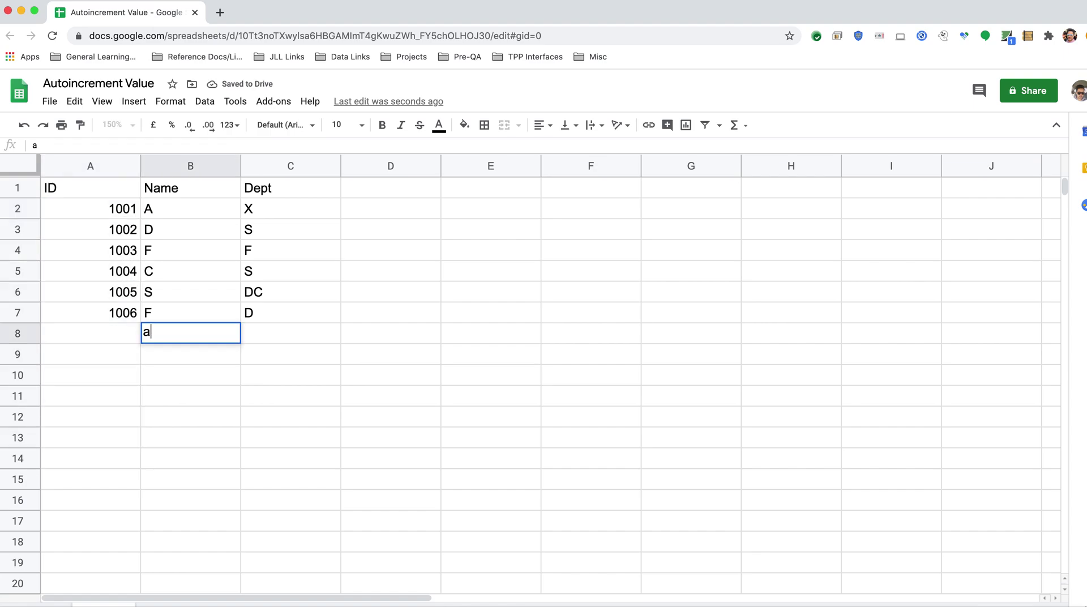
pyautogui.press('Return')
pyautogui.write('D')
pyautogui.press('Return')
pyautogui.write('S')
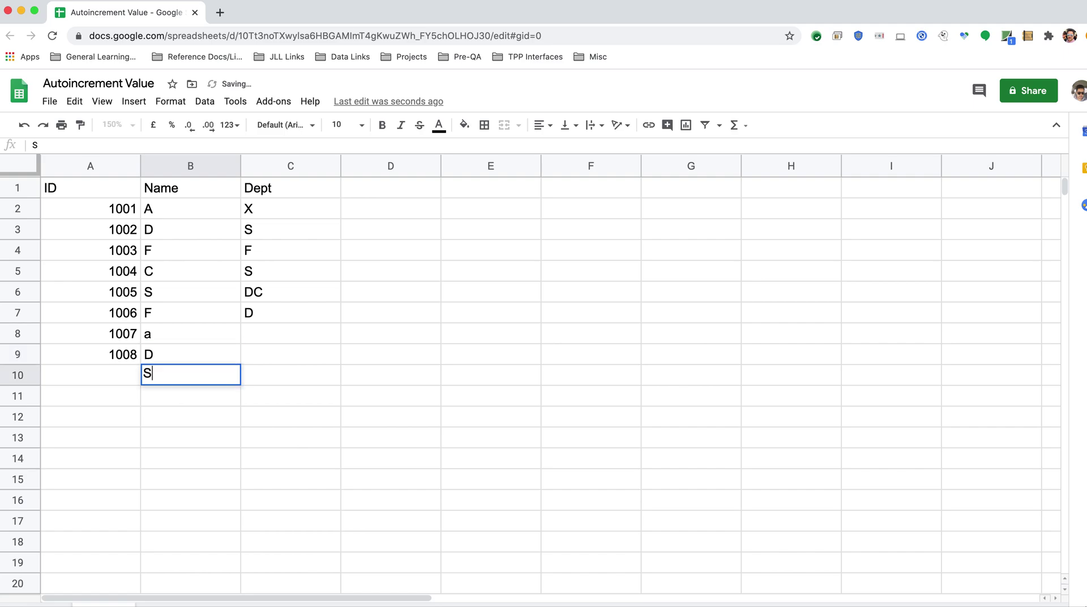
pyautogui.press('Return')
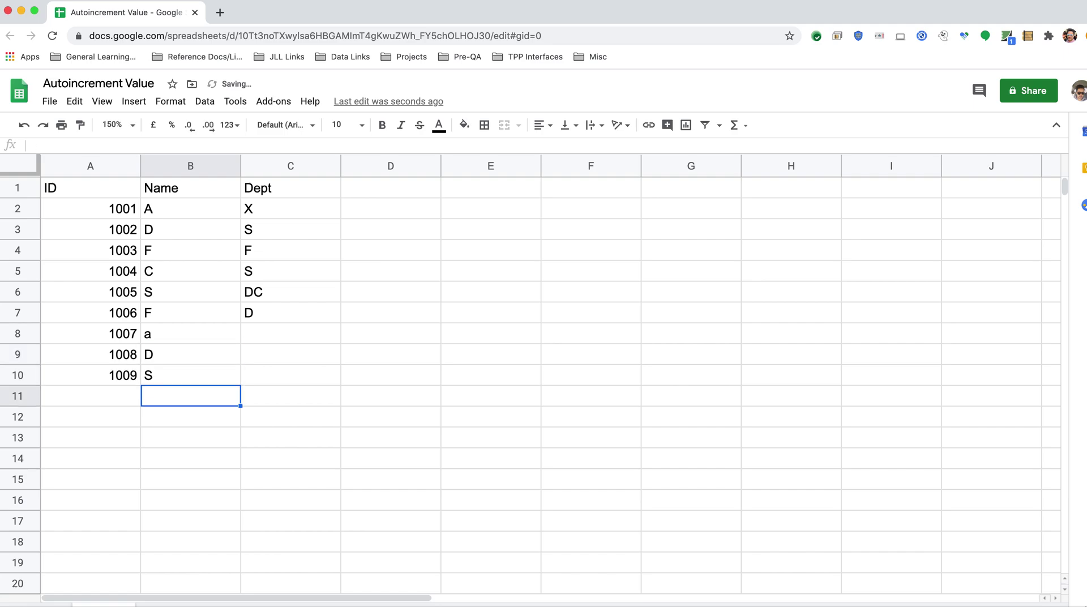
pyautogui.click(190, 416)
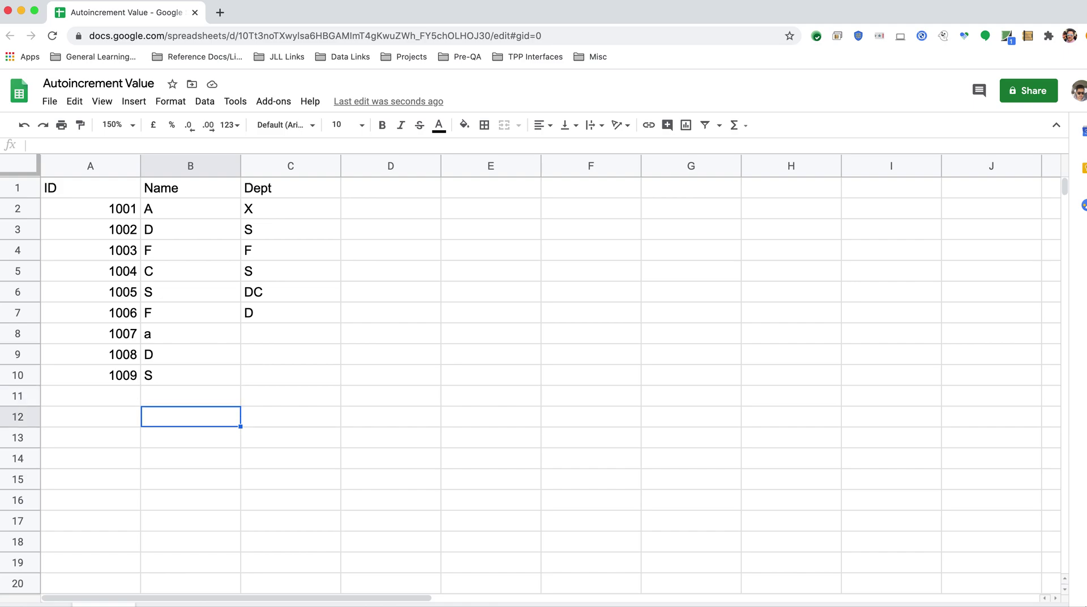
pyautogui.write('A')
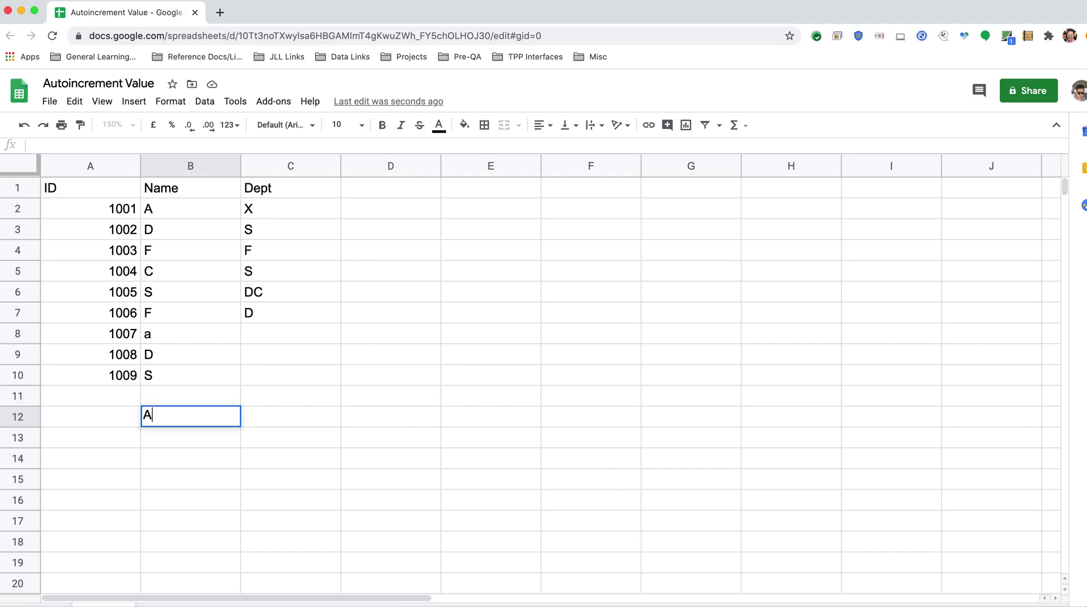
pyautogui.press('Return')
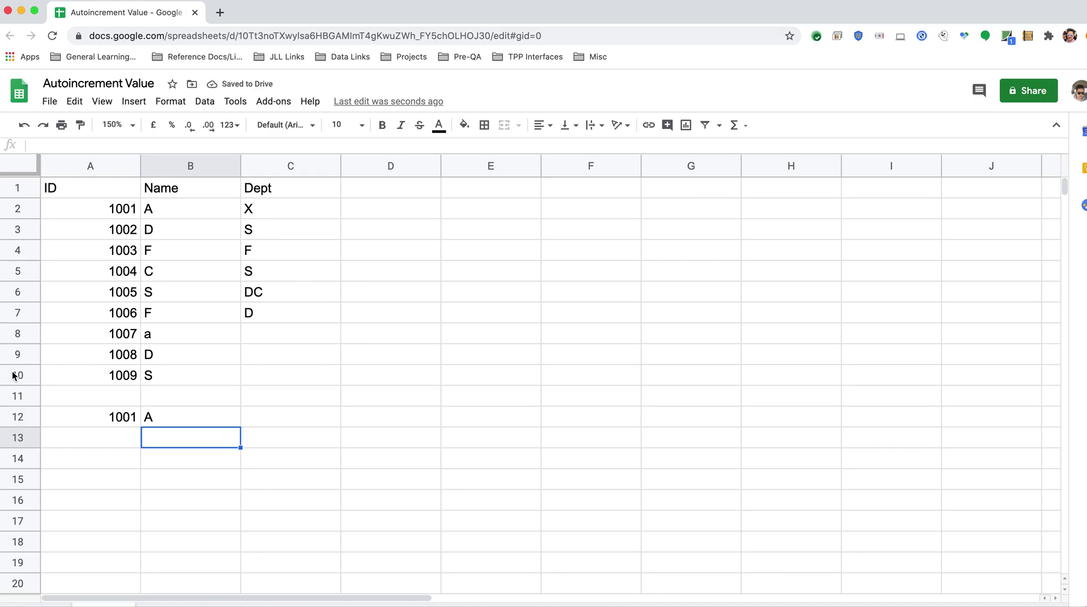
# Step: Delete blank row 11 and re-commit A11's formula, then undo the deletion
pyautogui.click(17, 396)
pyautogui.rightClick(17, 396)
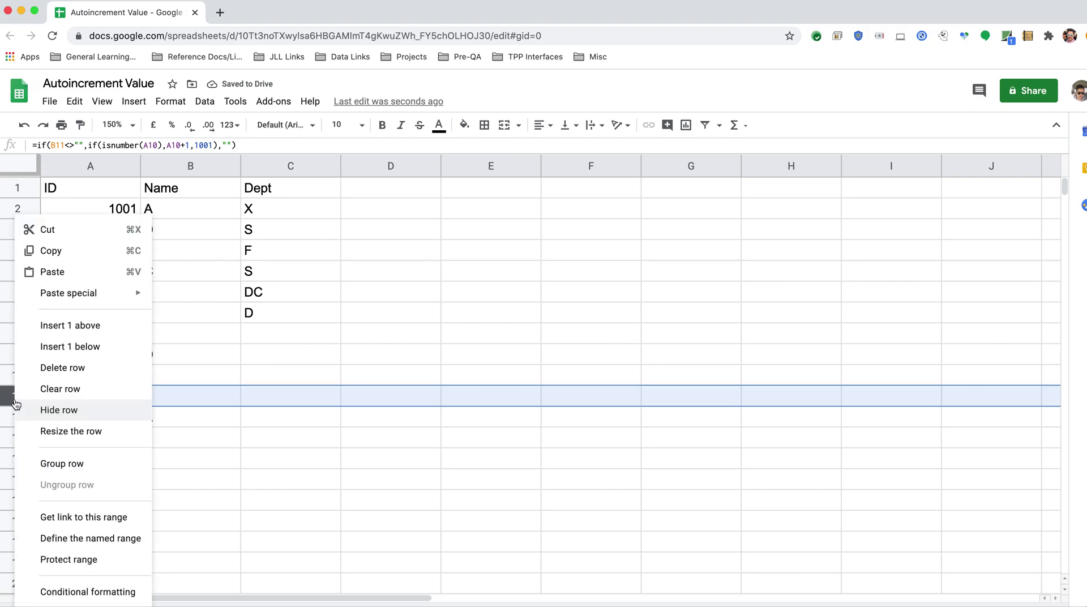
pyautogui.click(88, 368)
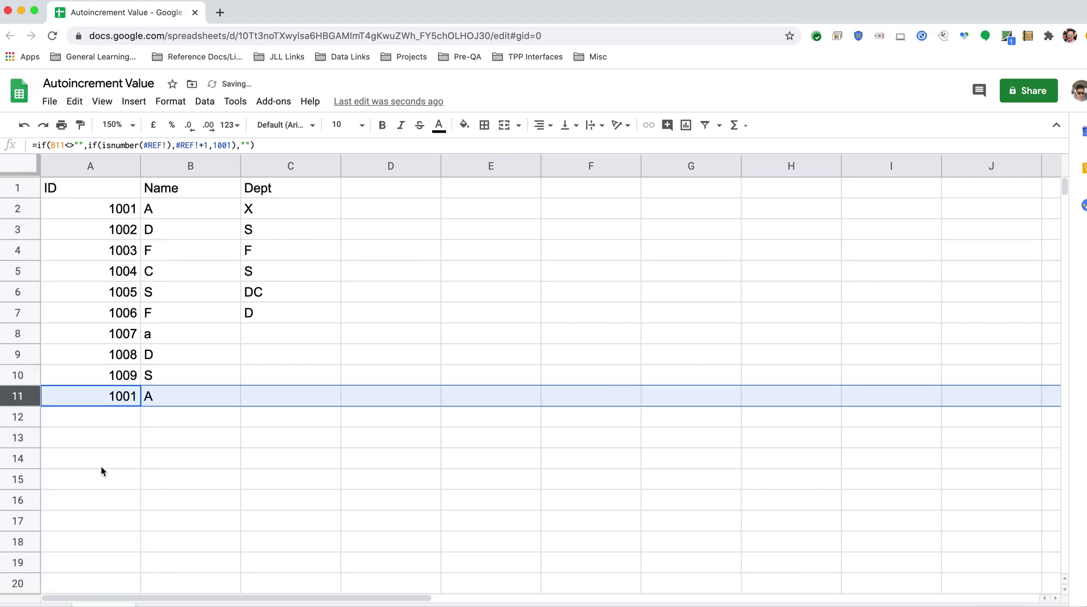
pyautogui.click(147, 402)
pyautogui.click(127, 402)
pyautogui.doubleClick(127, 402)
pyautogui.press('Return')
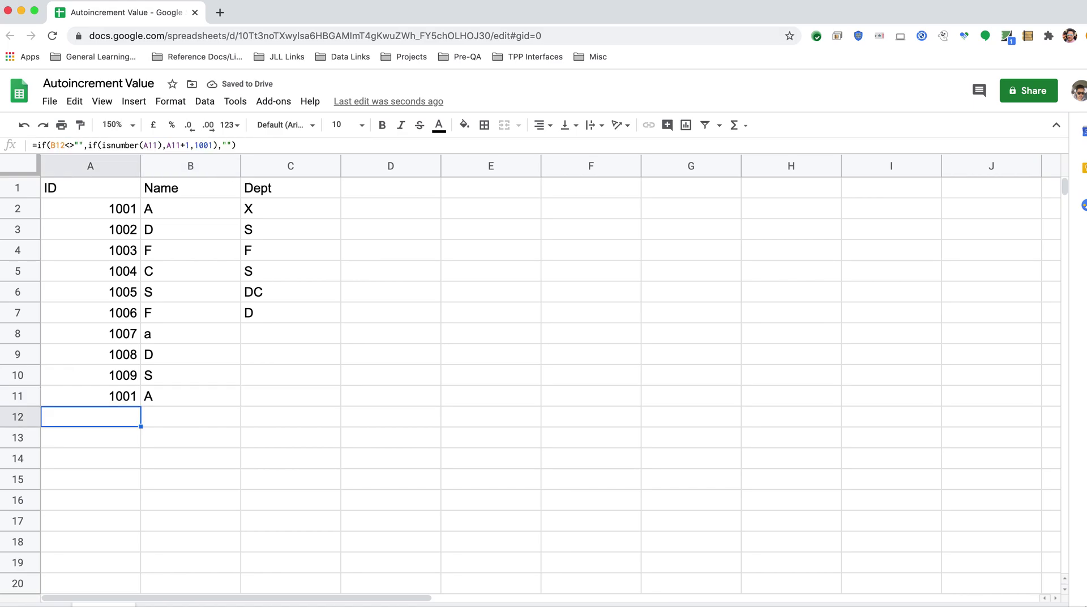
pyautogui.click(91, 396)
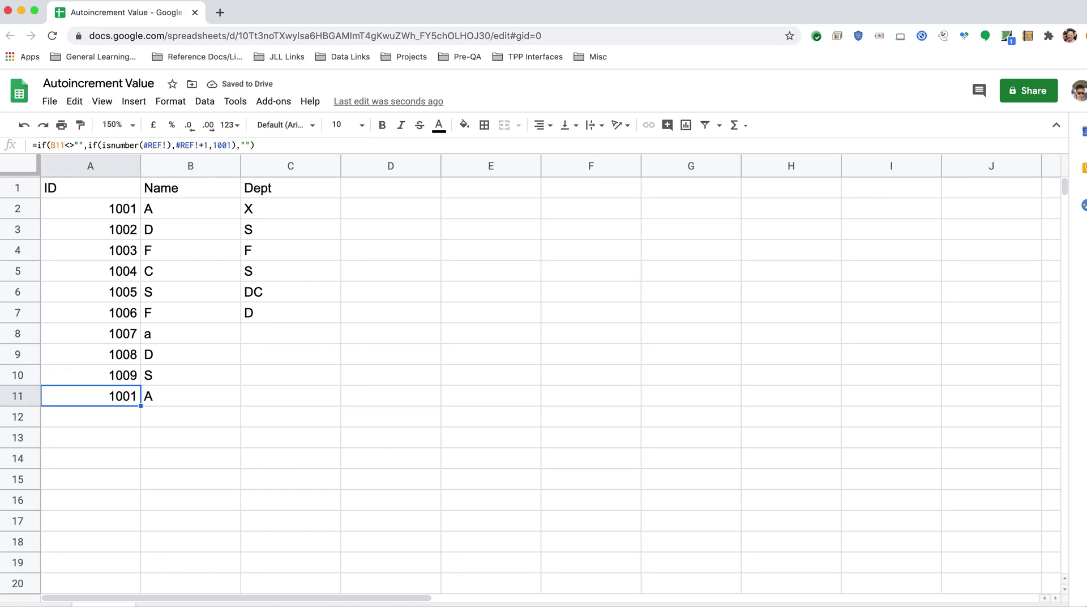
pyautogui.press('super+alt+equal')
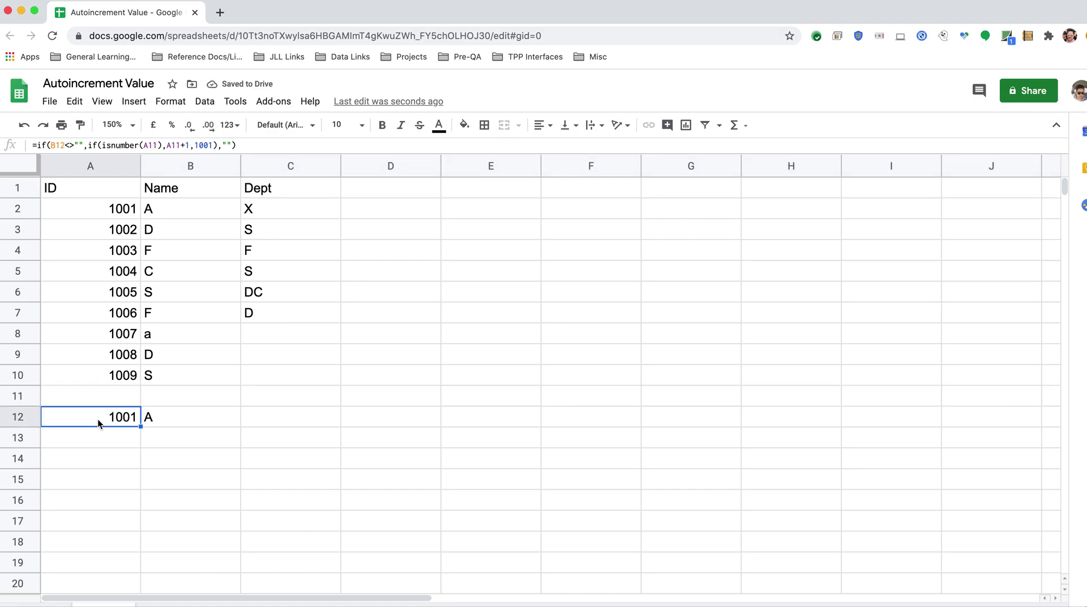
# Step: Delete blank row 11 again and copy A10's formula into A11, giving 1010
pyautogui.click(124, 378)
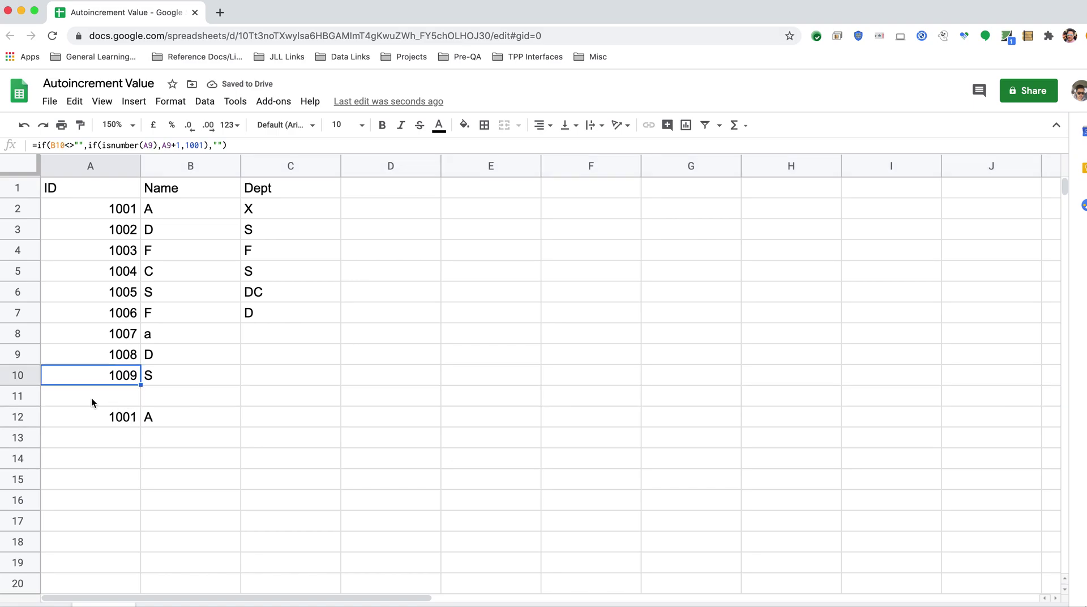
pyautogui.rightClick(29, 397)
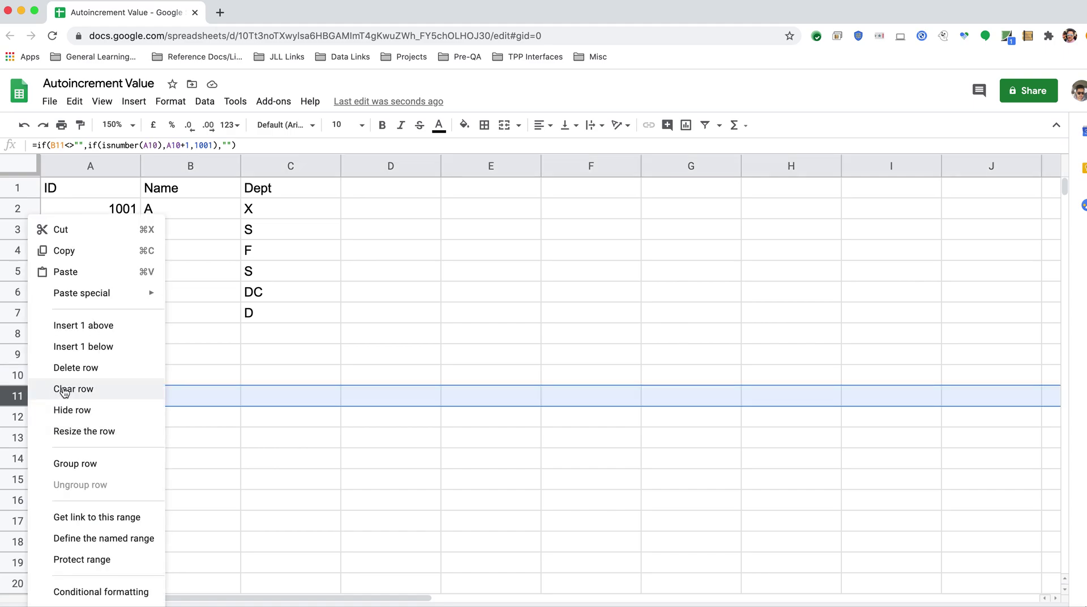
pyautogui.click(73, 369)
pyautogui.click(138, 375)
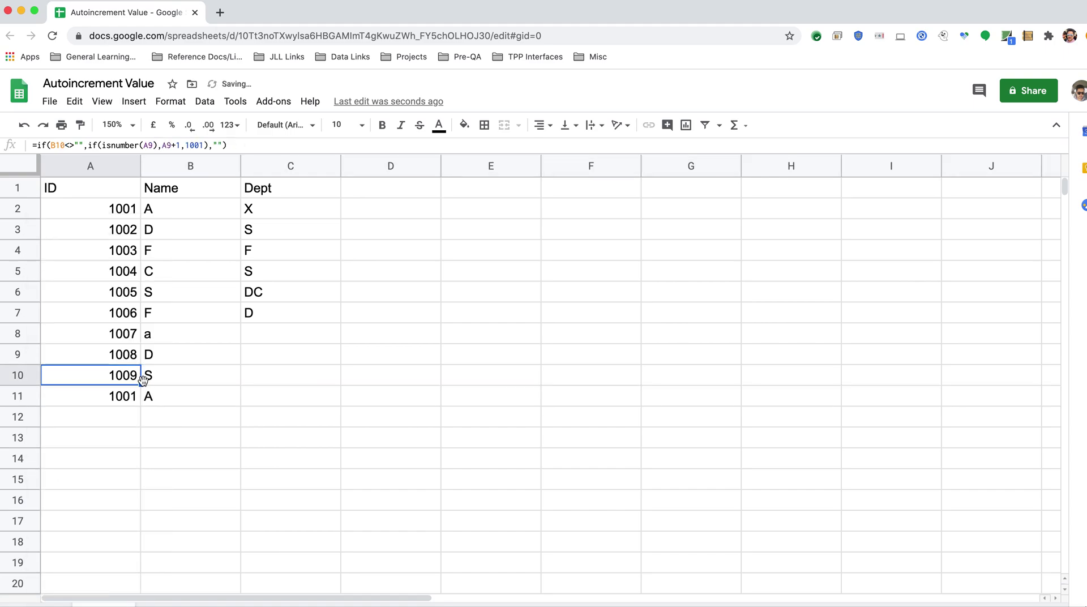
pyautogui.moveTo(141, 384); pyautogui.dragTo(144, 399)
# Step: Extend the ID formula down to row 20 and add name d in B12, numbered 1011
pyautogui.click(214, 399)
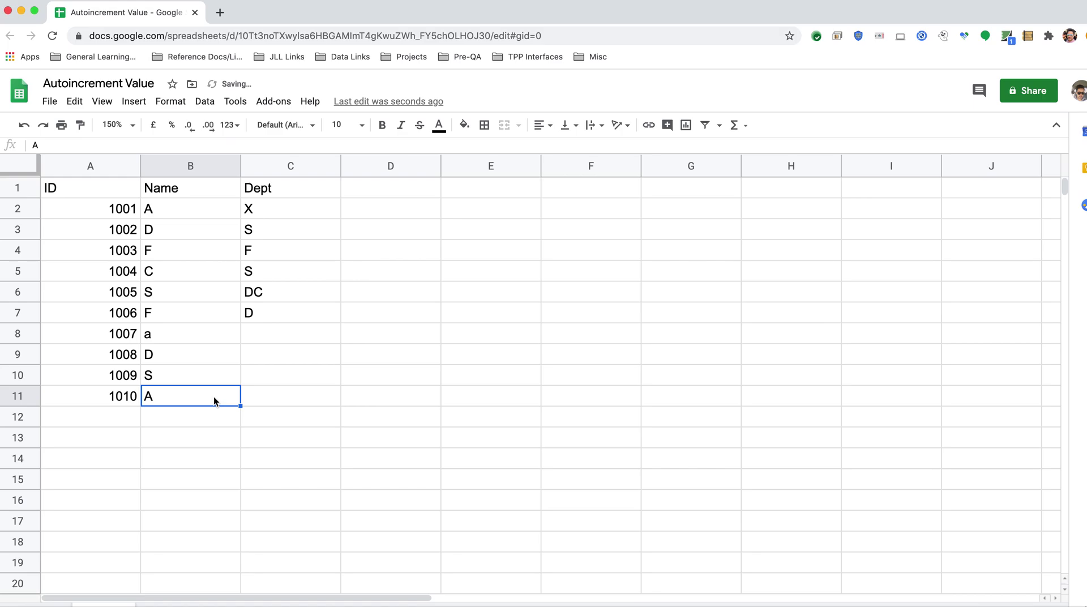
pyautogui.click(106, 397)
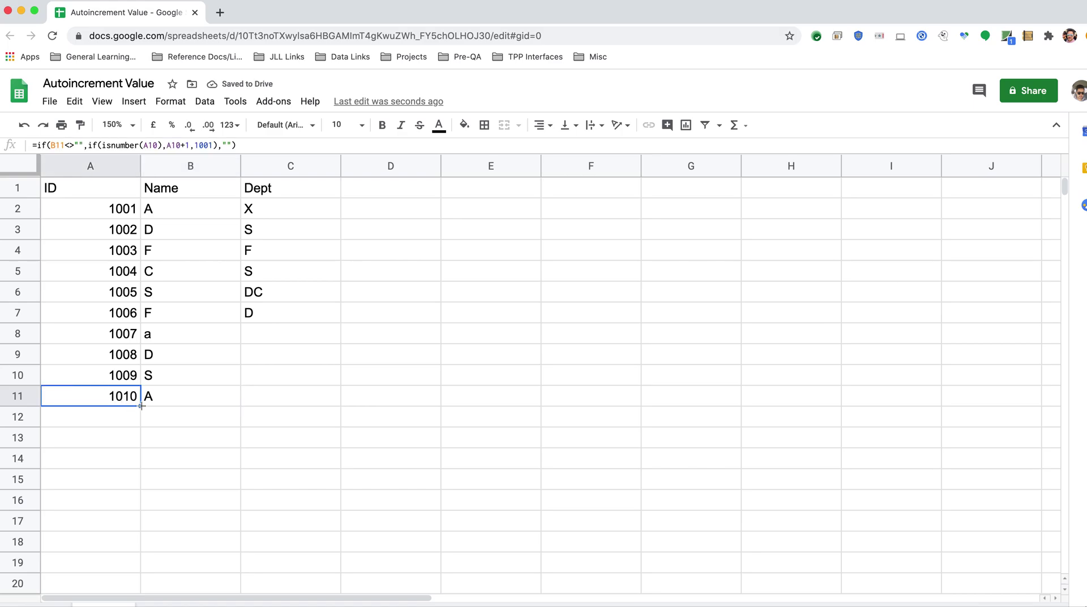
pyautogui.moveTo(141, 405); pyautogui.dragTo(116, 573)
pyautogui.click(185, 425)
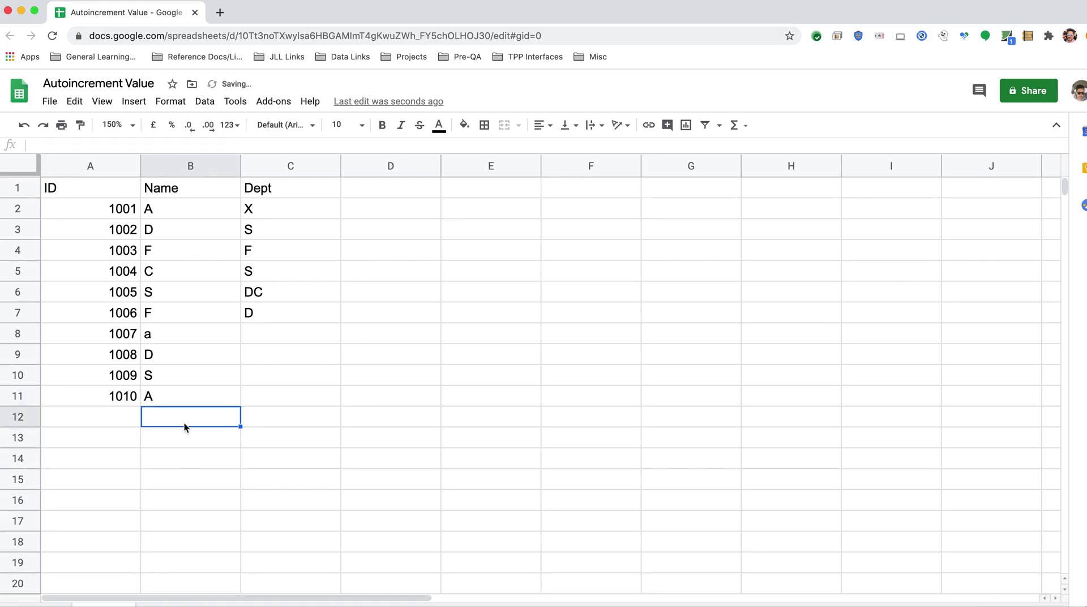
pyautogui.write('d')
pyautogui.press('Return')
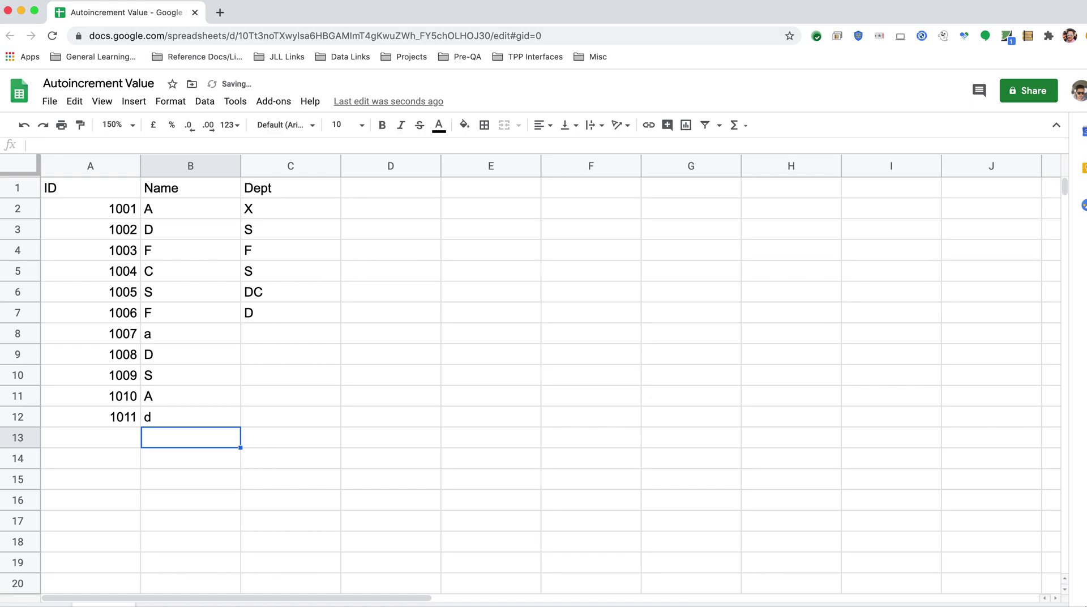